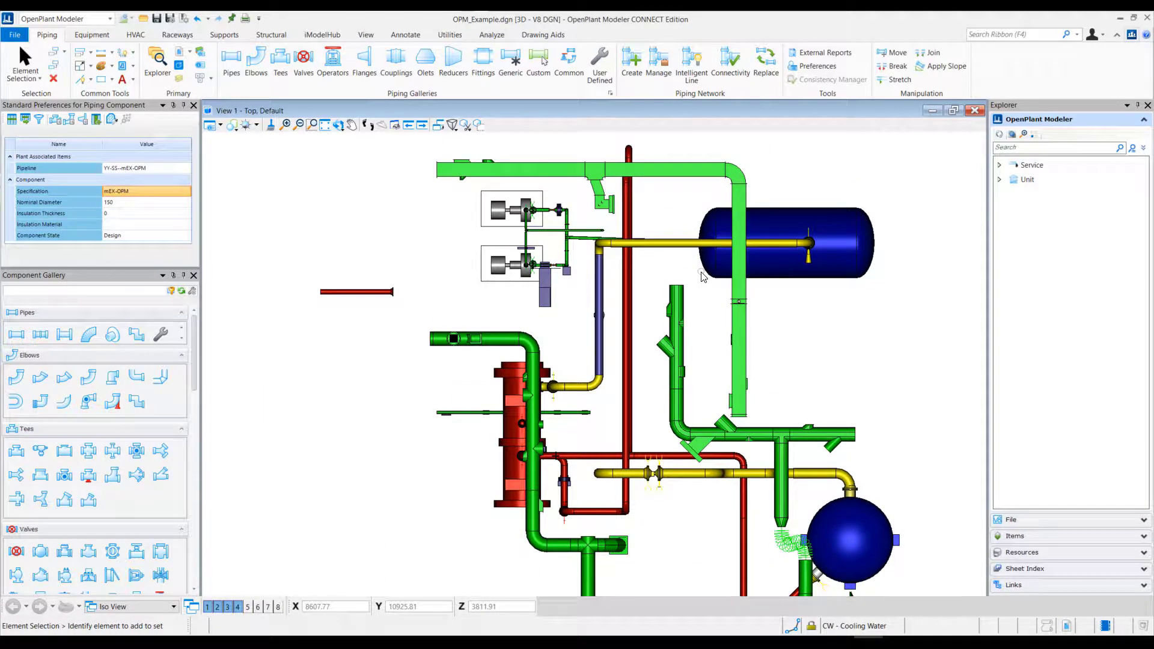
# Place a 150 weld neck flange on the red pipe's open end
pyautogui.scroll(5, 403, 283)
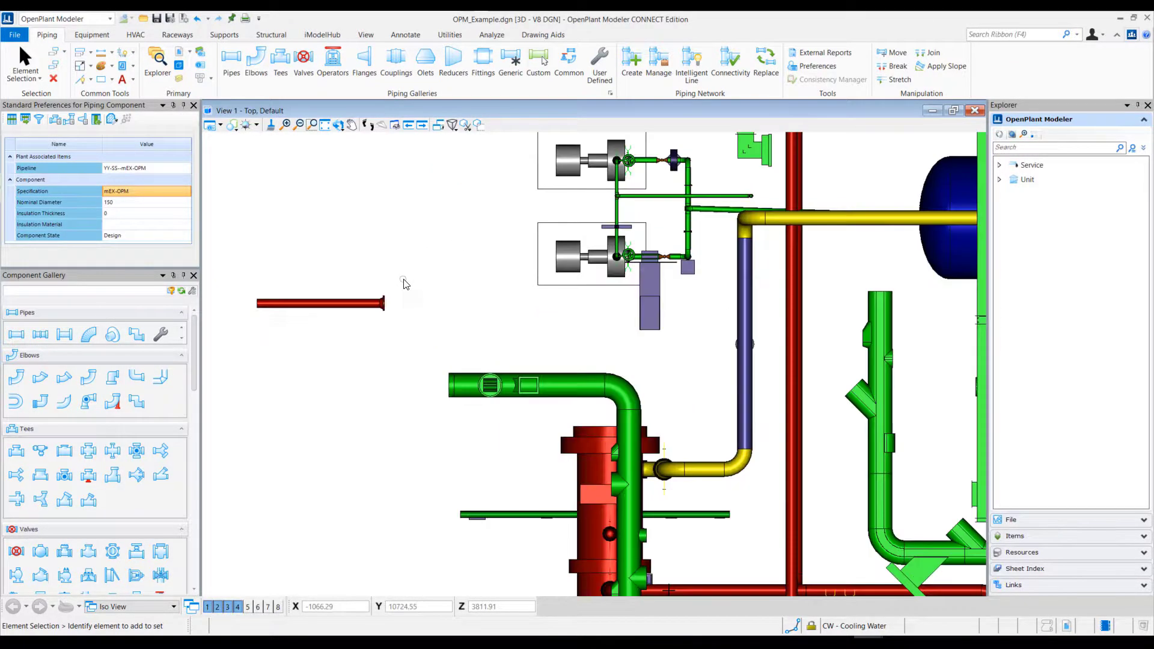
pyautogui.scroll(-2, 403, 283)
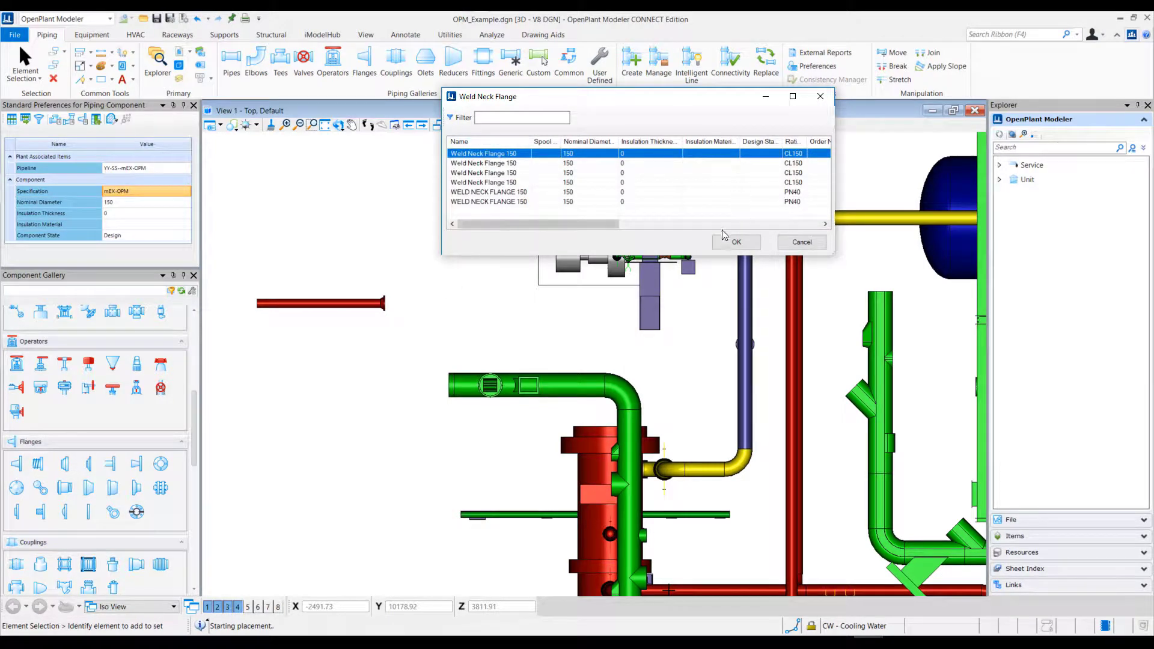
pyautogui.click(734, 241)
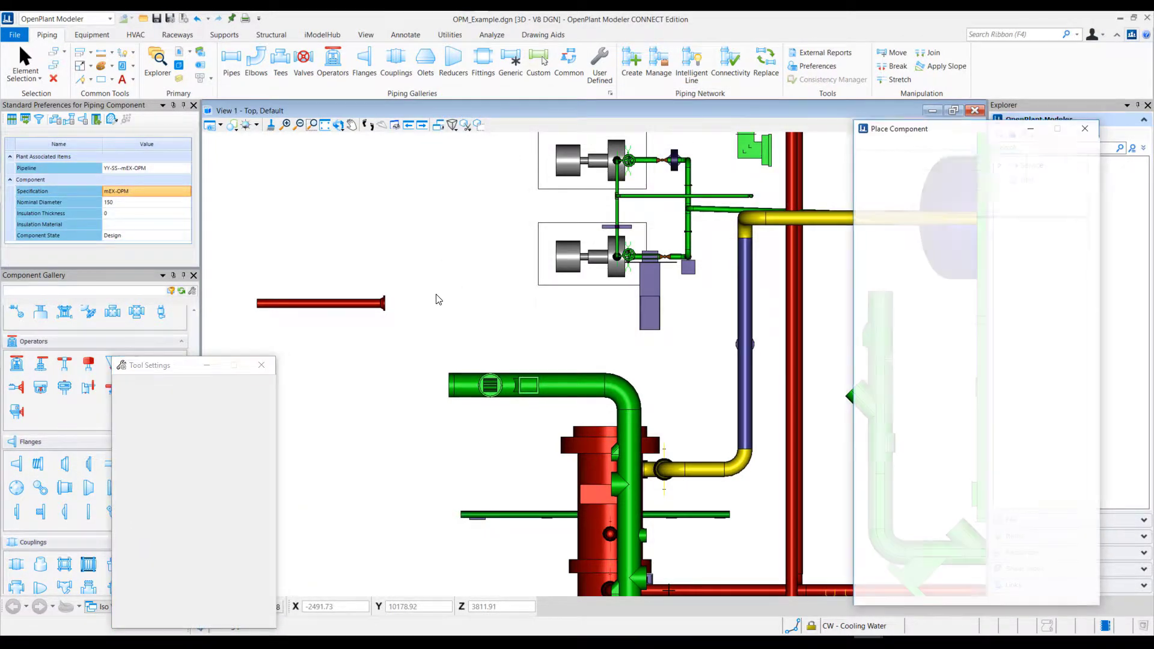
pyautogui.scroll(2, 385, 304)
pyautogui.click(385, 303)
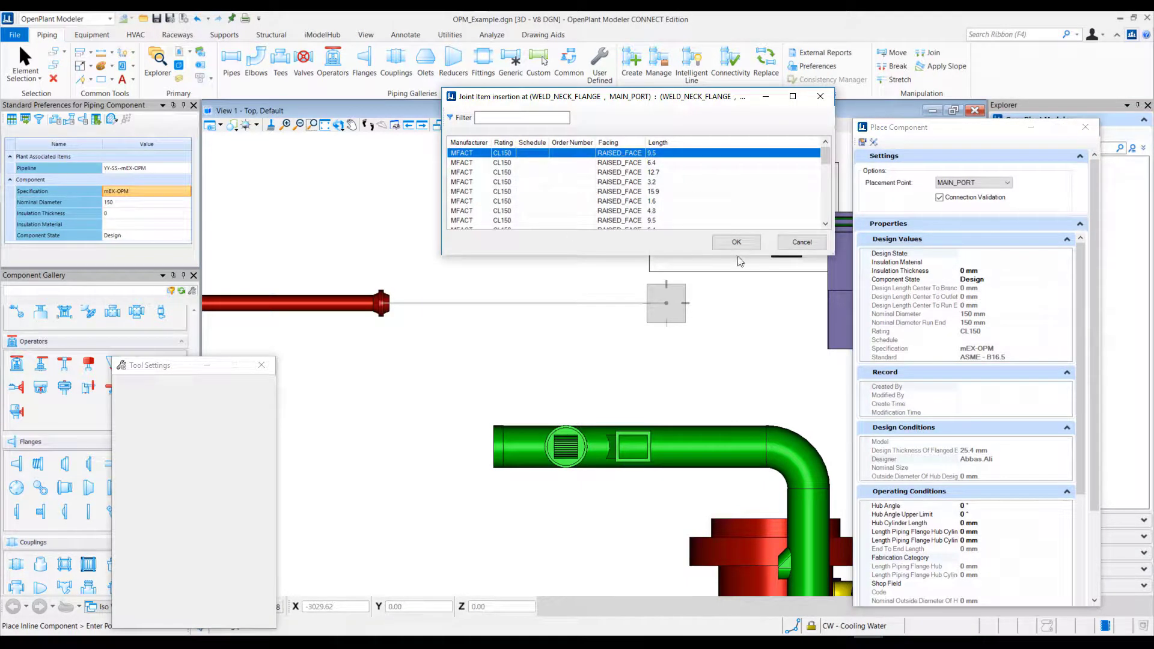
# Accept the gasket and bolt set for the flange joint and finish flange placement
pyautogui.click(736, 243)
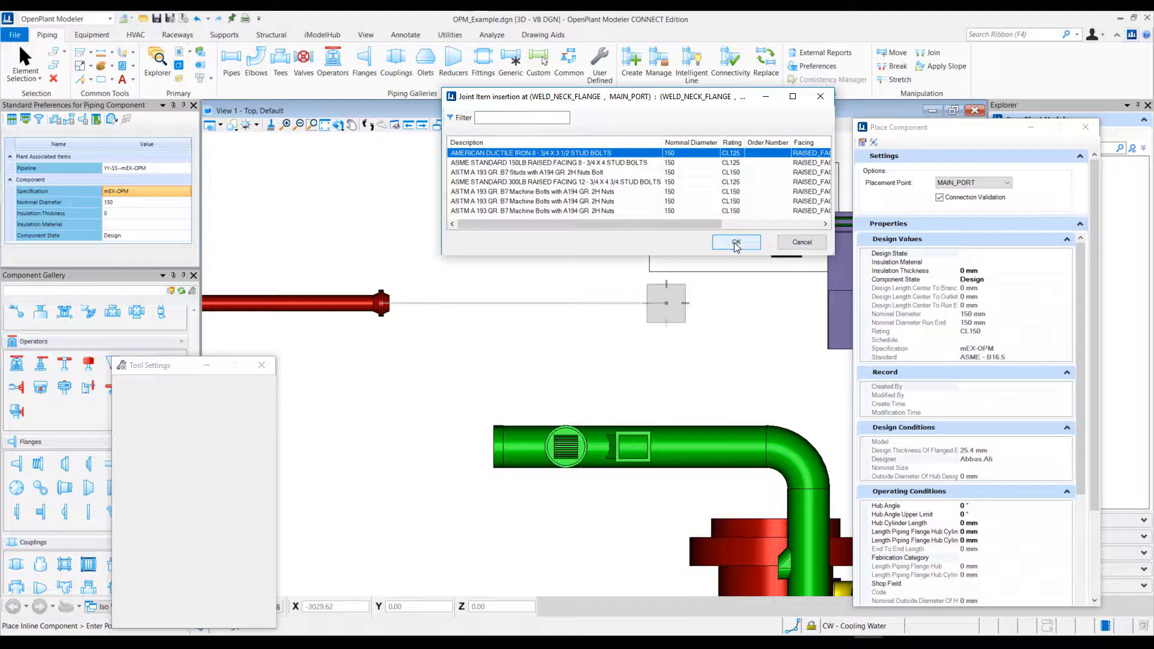
pyautogui.click(736, 242)
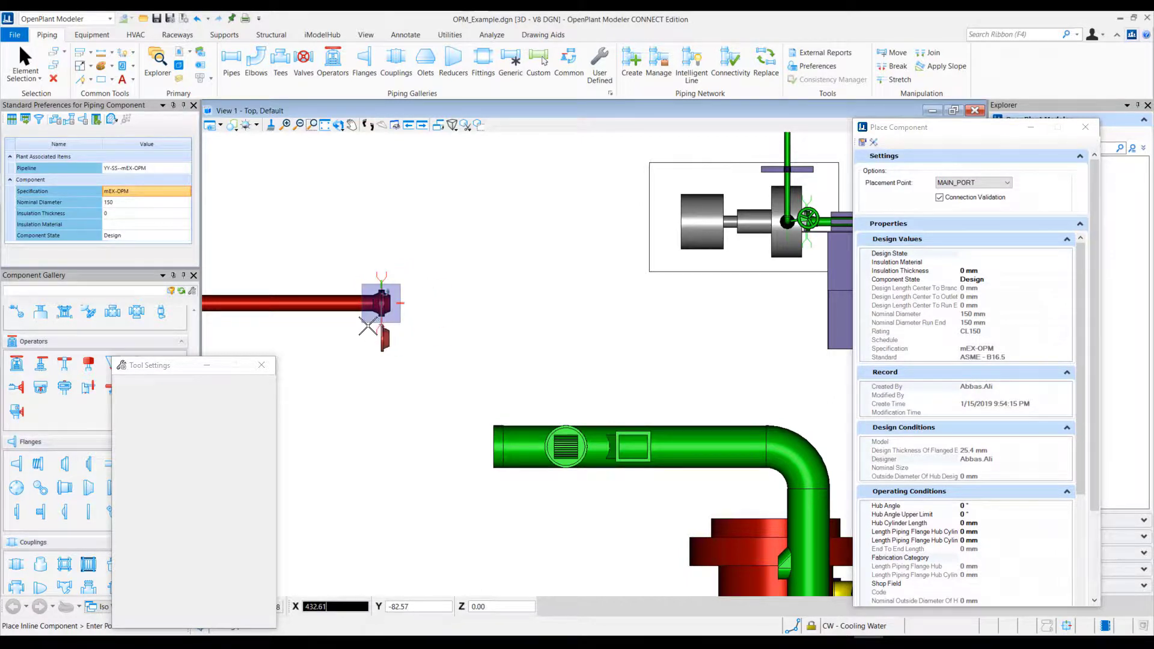
pyautogui.press('alt')
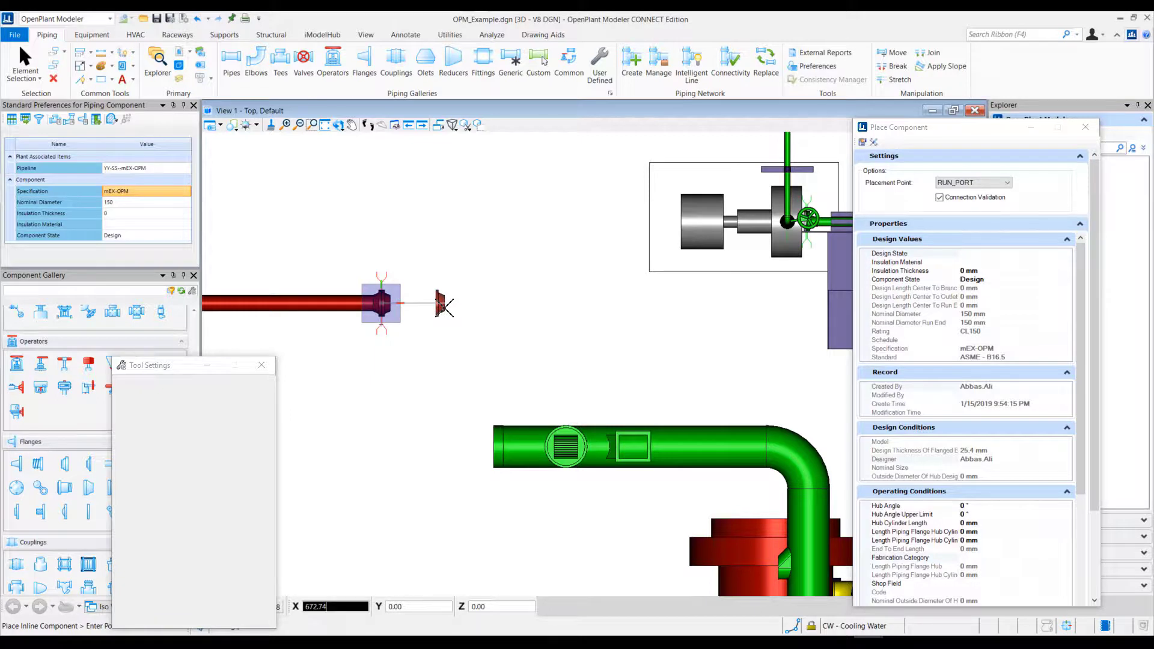
pyautogui.press('Escape')
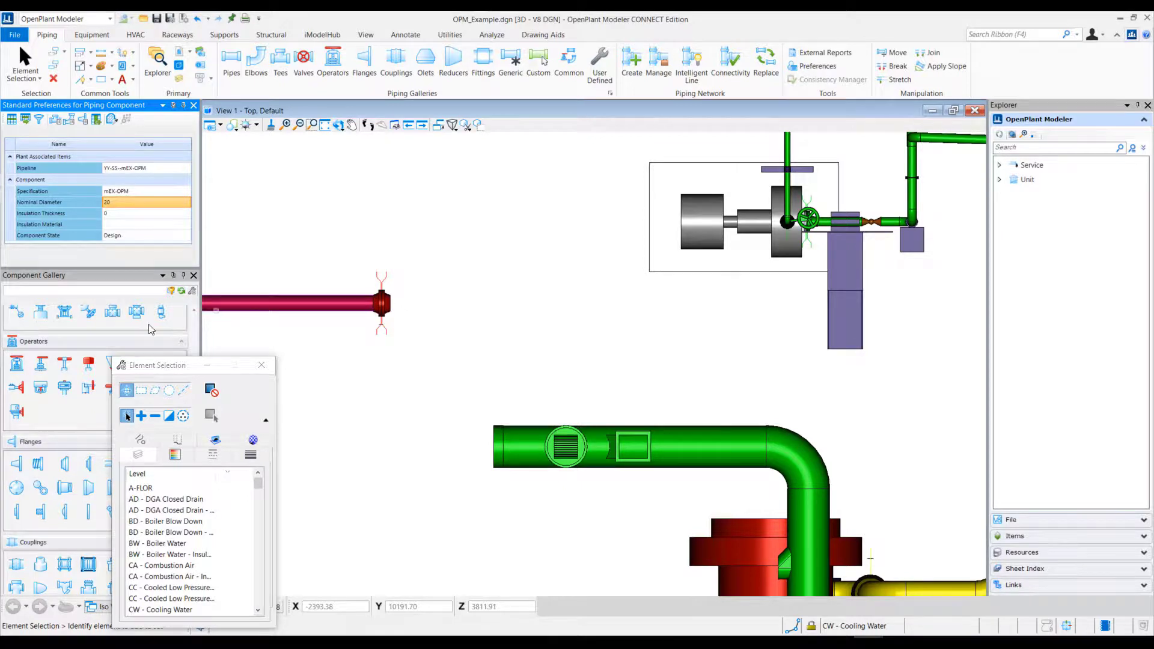
# Try attaching a size-20 weld neck flange to the red pipe's end
pyautogui.click(161, 311)
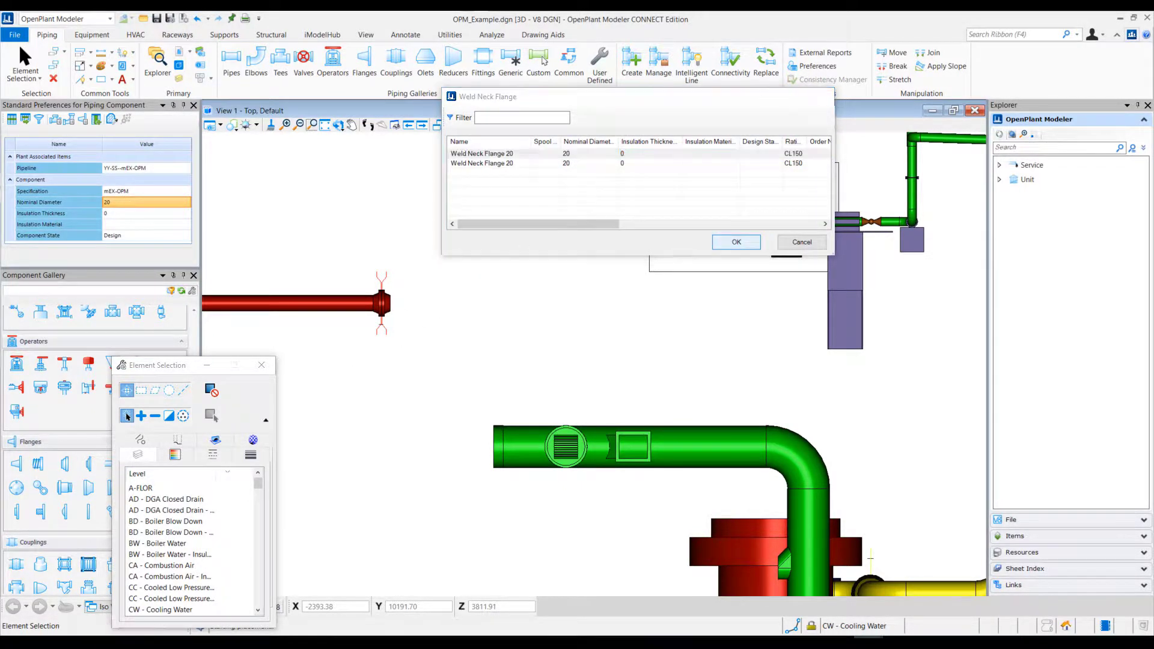
pyautogui.click(737, 242)
pyautogui.scroll(3, 397, 310)
pyautogui.click(390, 303)
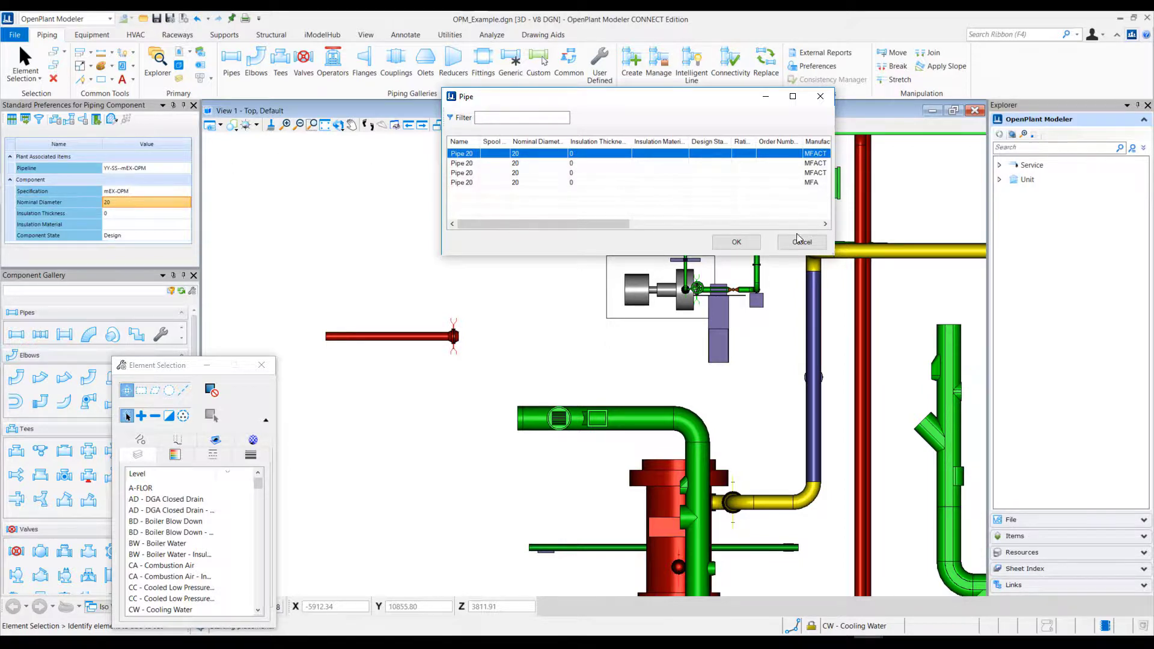
# Dismiss the size-20 pipe list and extend a 150 mm pipe from the flanged red line end
pyautogui.click(793, 242)
pyautogui.click(164, 205)
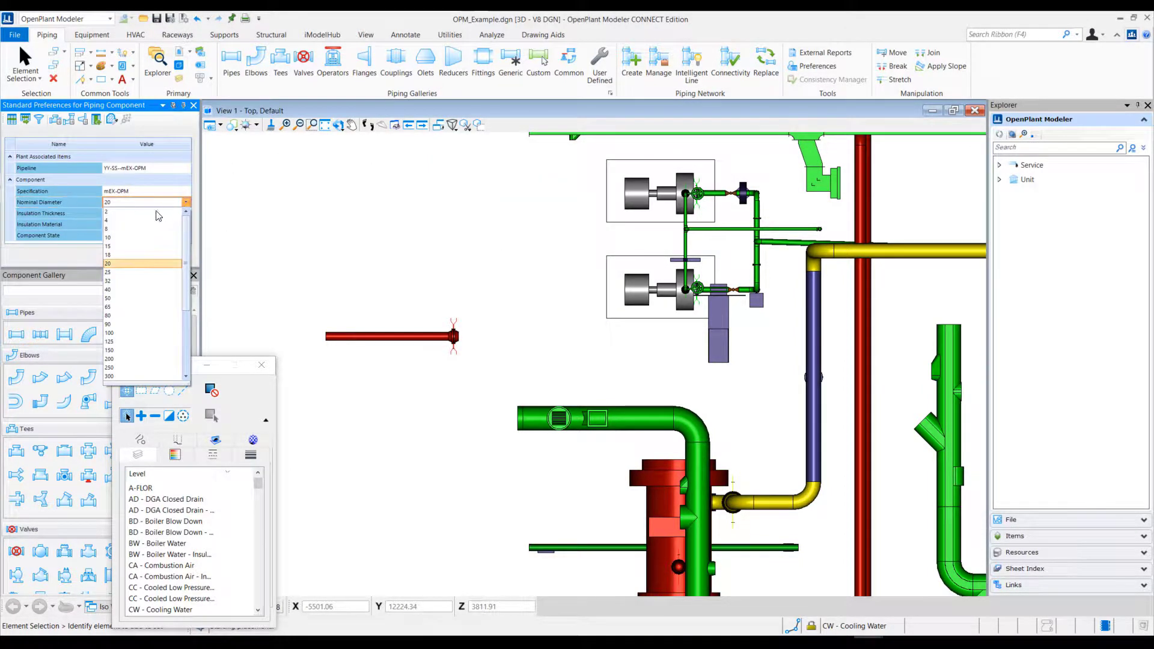
pyautogui.click(118, 350)
pyautogui.click(17, 334)
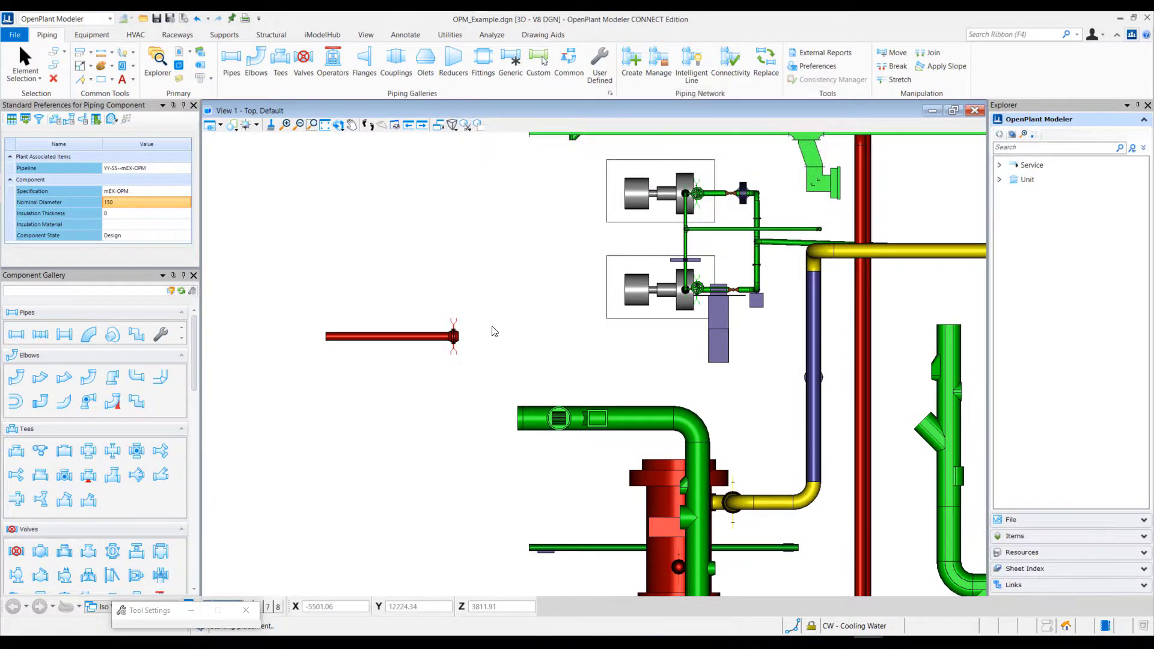
pyautogui.click(456, 335)
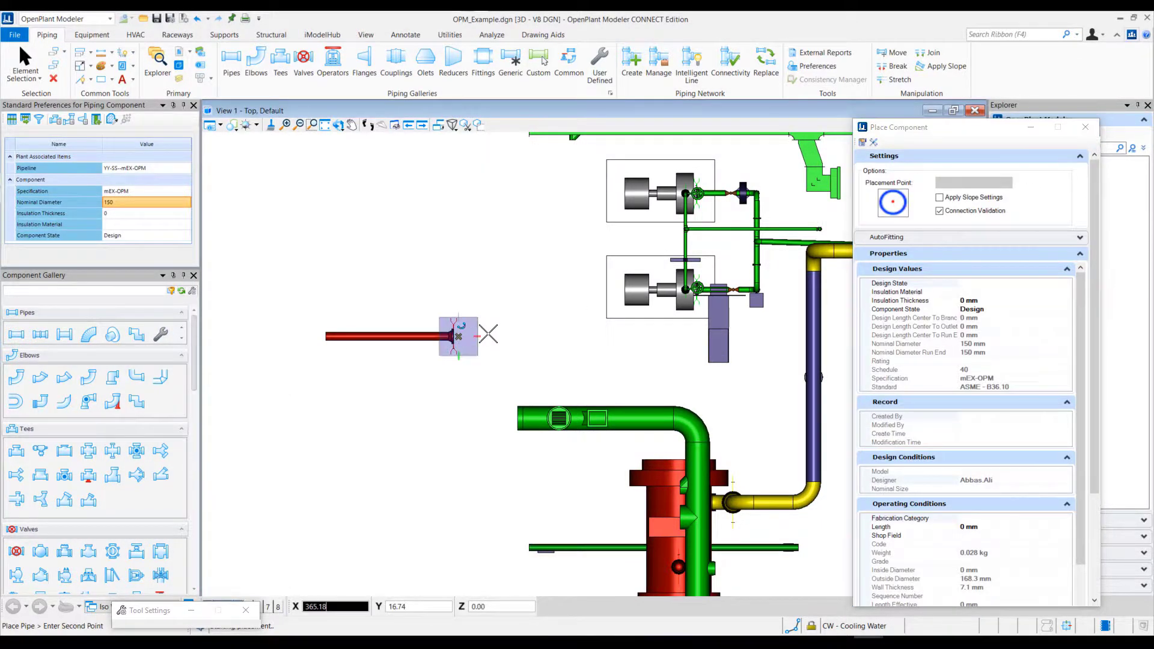
pyautogui.click(524, 335)
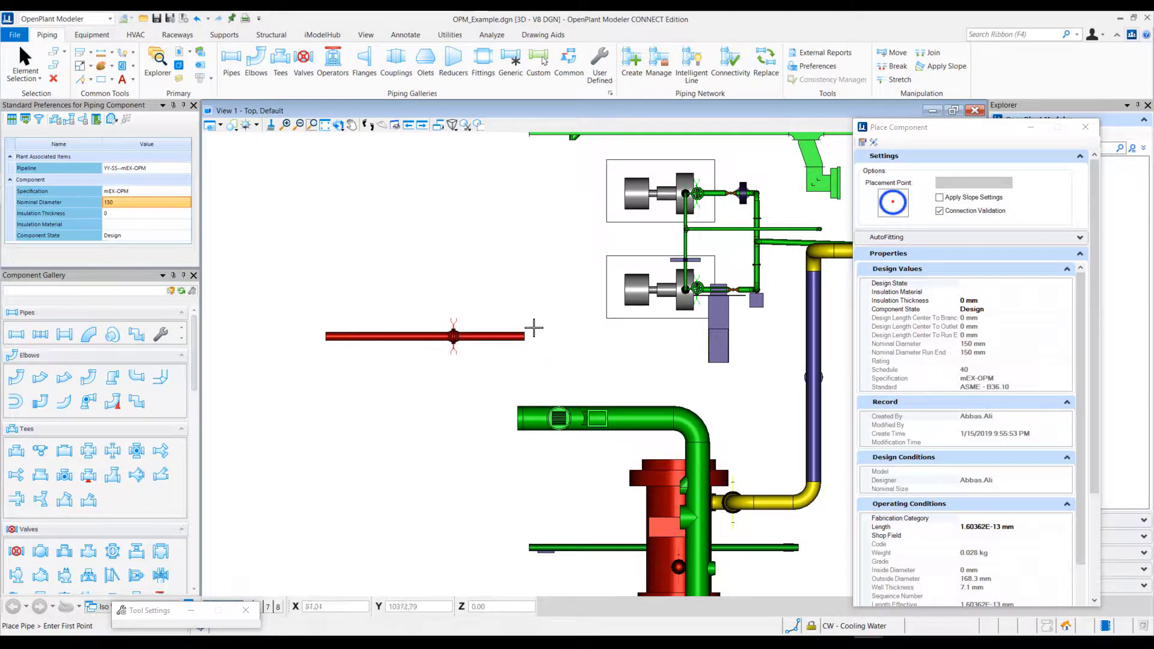
# Switch the specification to mA1-OPM, try a pipe from the red pipe end, and cancel it
pyautogui.click(156, 191)
pyautogui.click(187, 191)
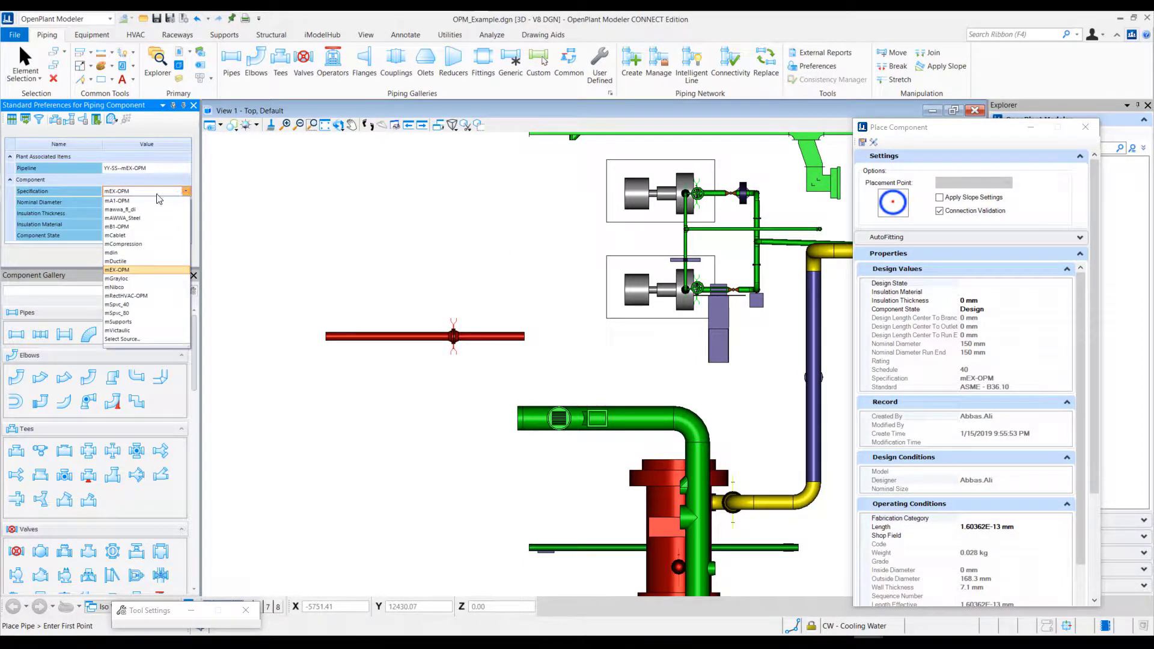
pyautogui.click(123, 202)
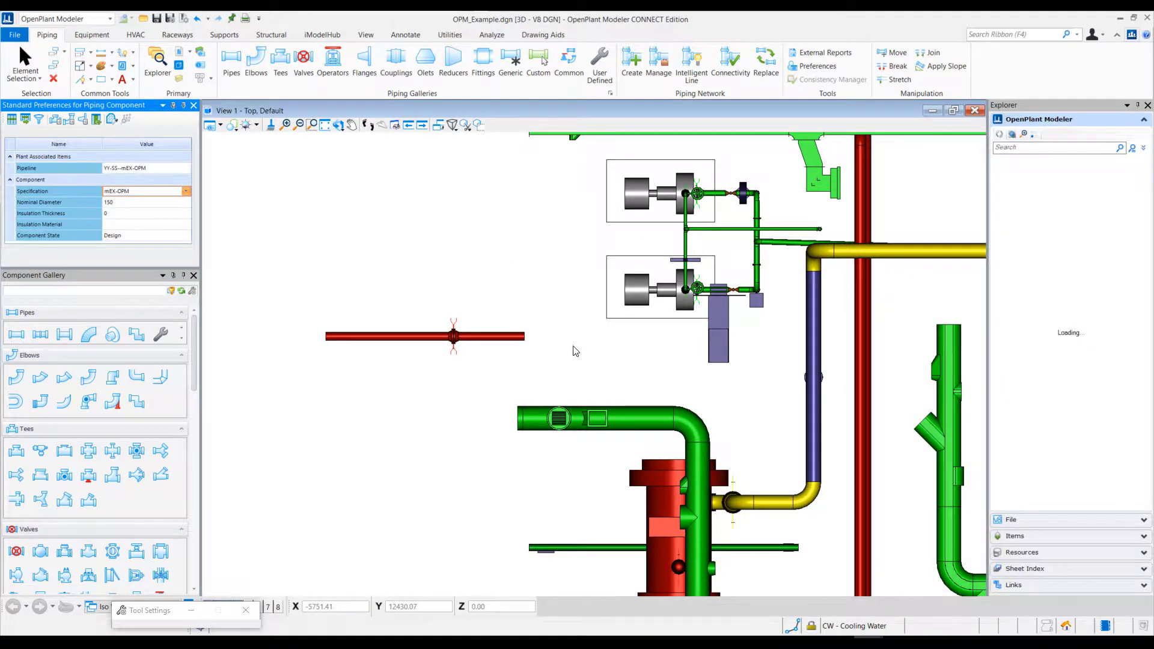
pyautogui.click(525, 335)
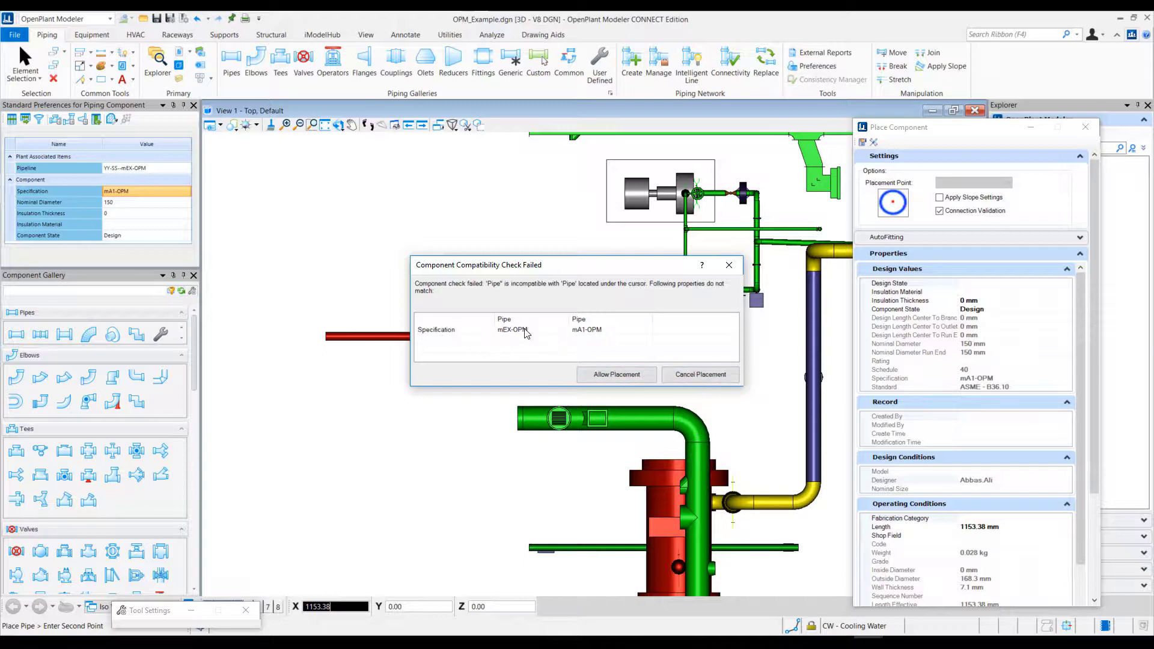
pyautogui.click(691, 376)
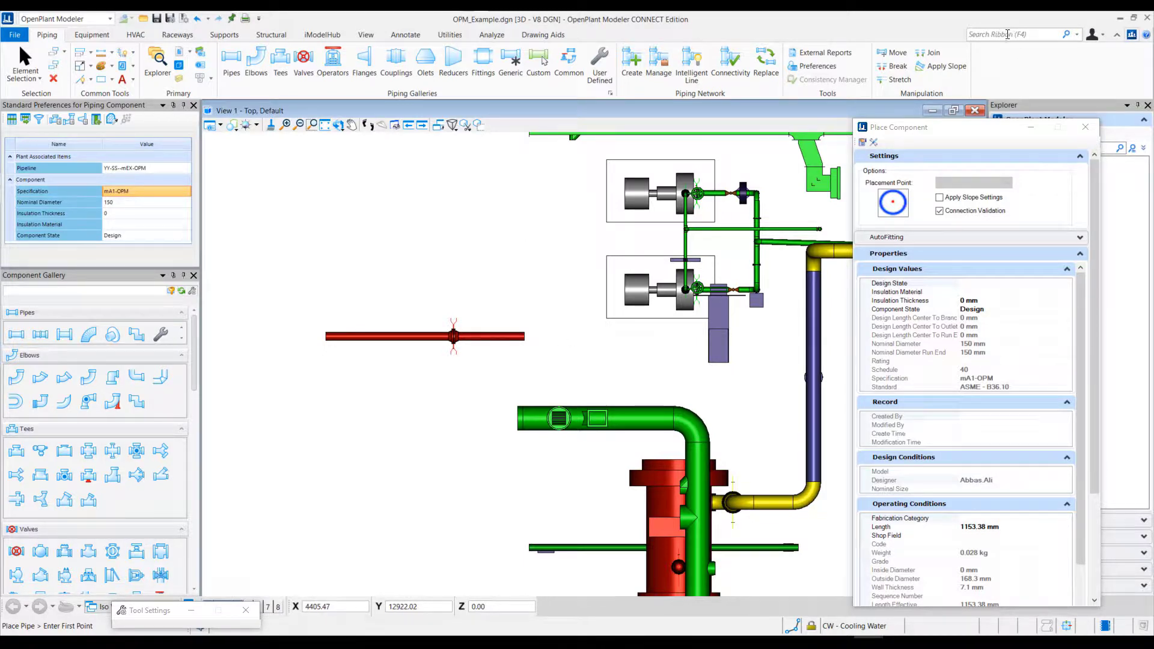
pyautogui.click(1085, 126)
pyautogui.click(990, 35)
pyautogui.write('configuratio')
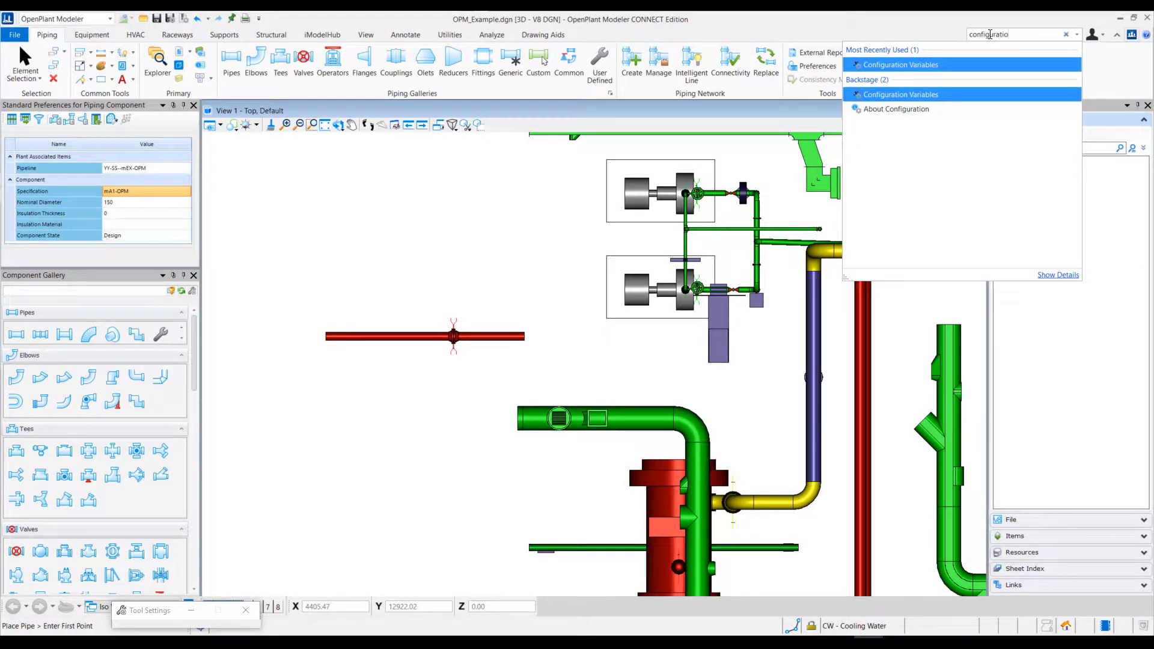
pyautogui.press('Return')
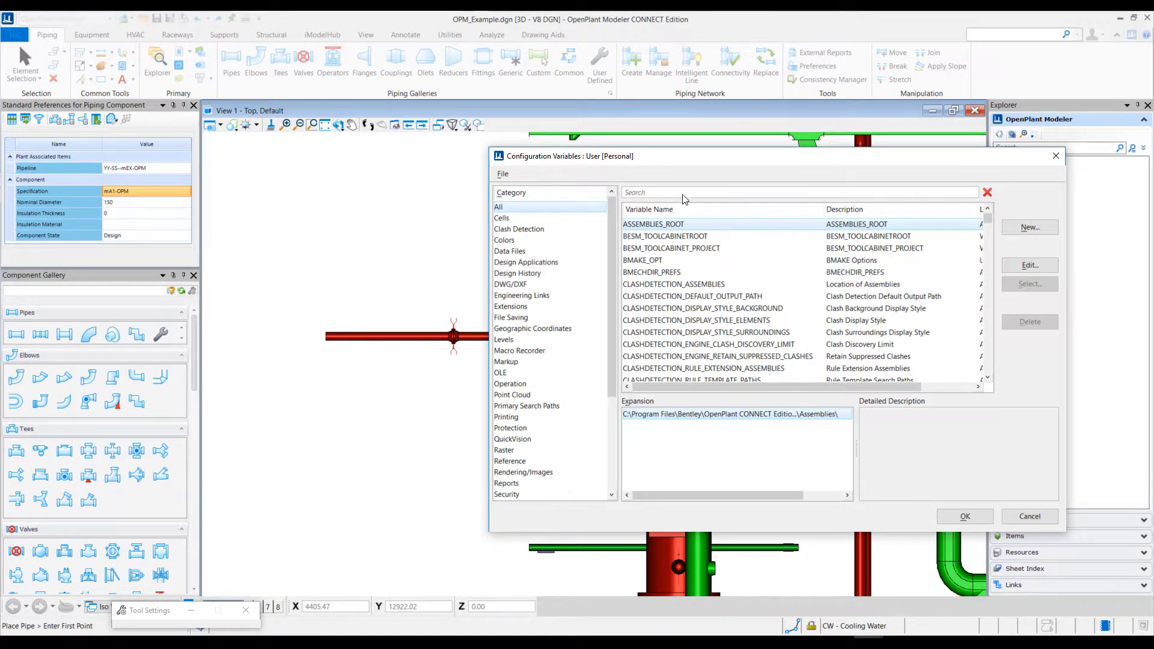
pyautogui.write('A')
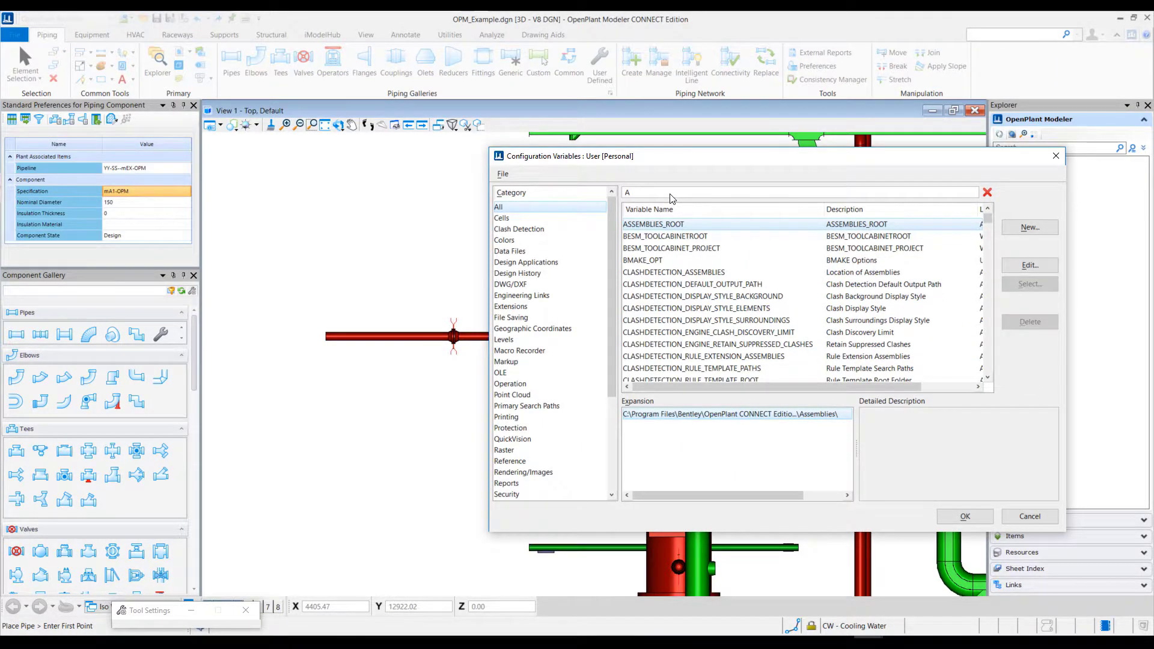
pyautogui.write('ttributestocheck')
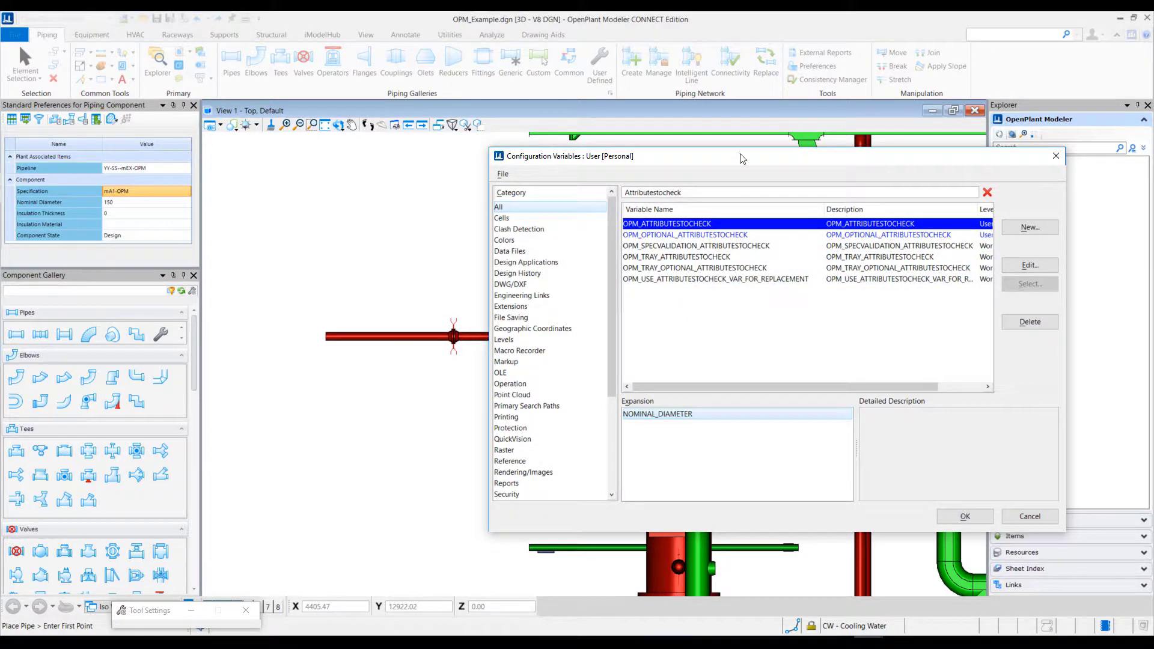
pyautogui.moveTo(742, 158); pyautogui.dragTo(801, 158)
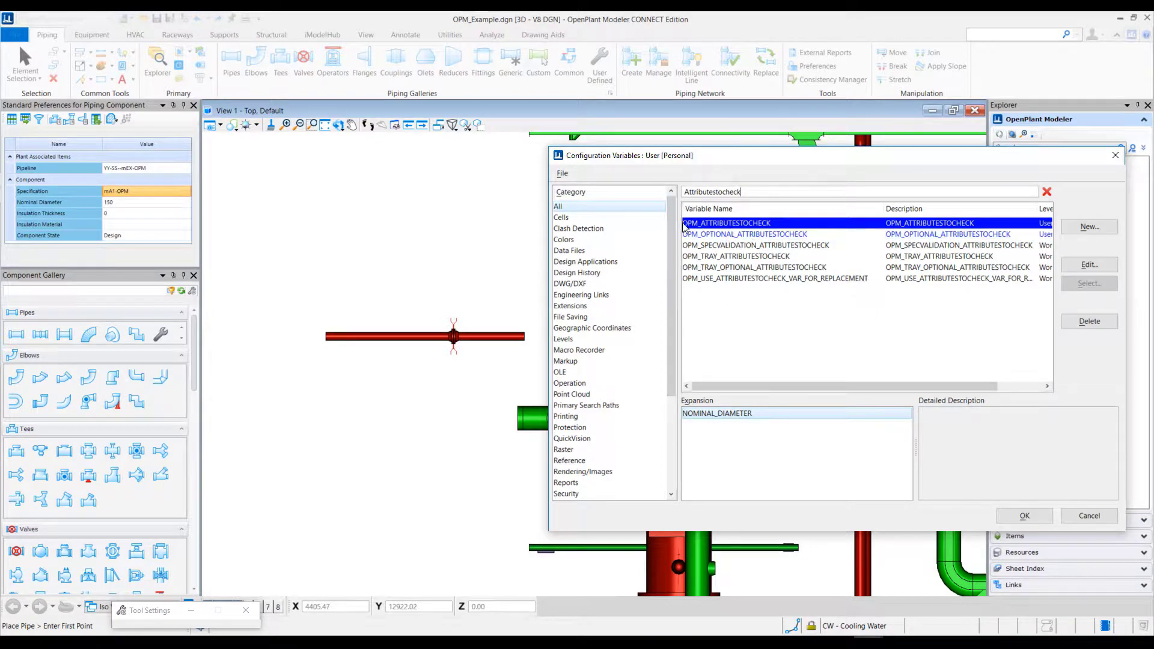
pyautogui.click(737, 236)
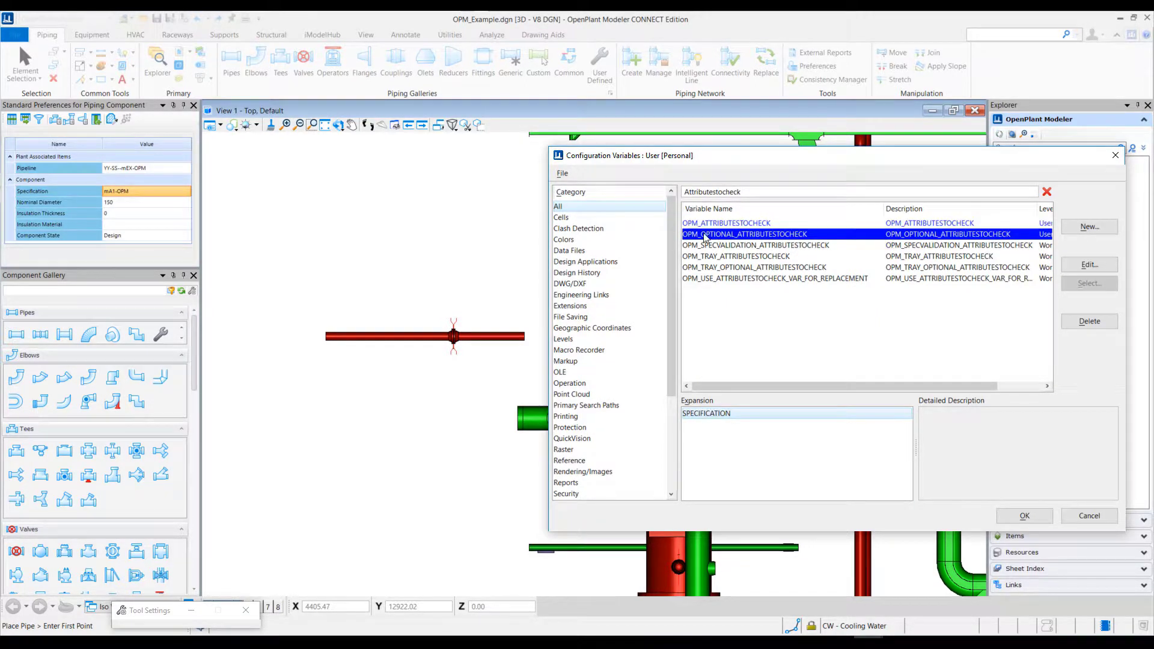
pyautogui.click(749, 227)
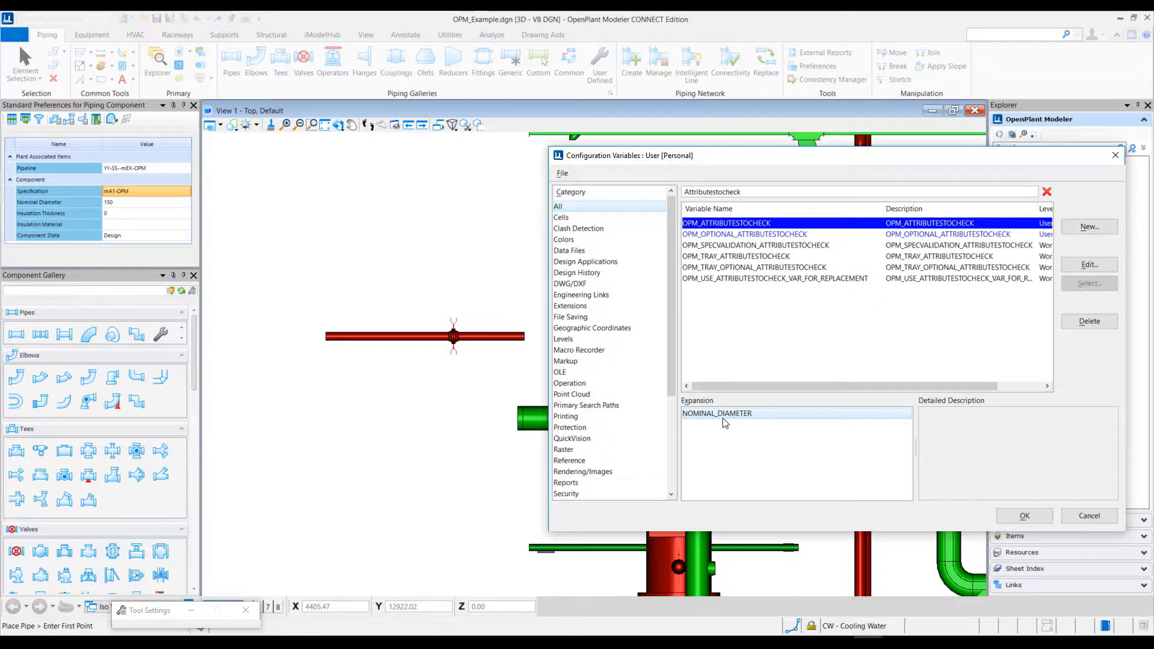
pyautogui.click(774, 235)
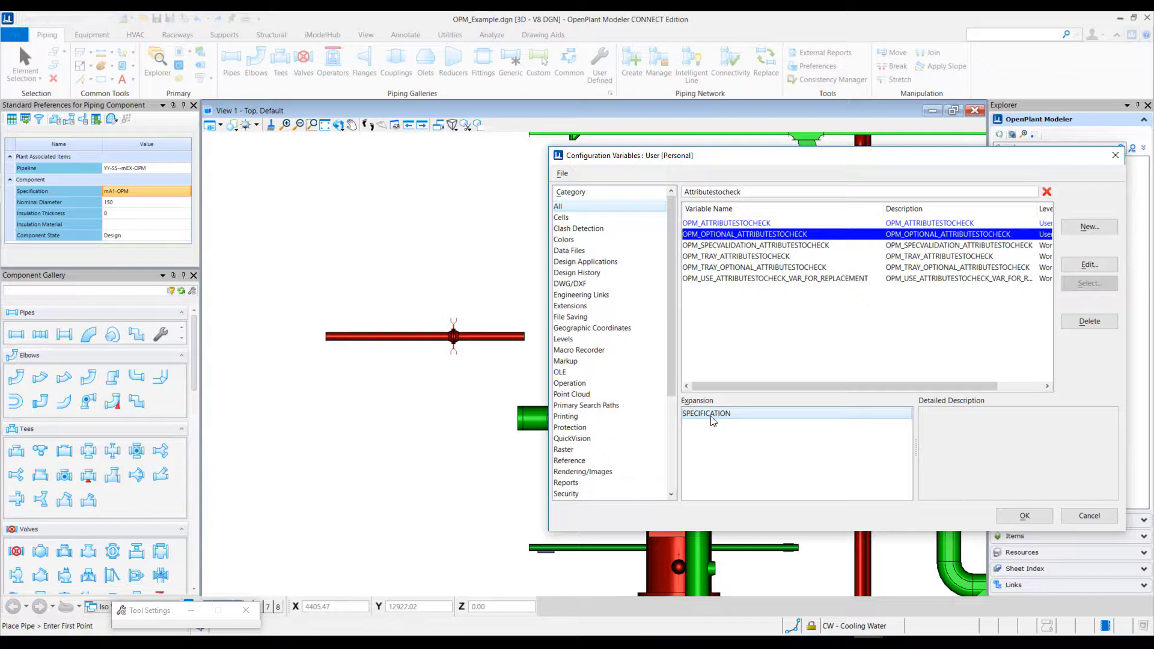
pyautogui.click(781, 222)
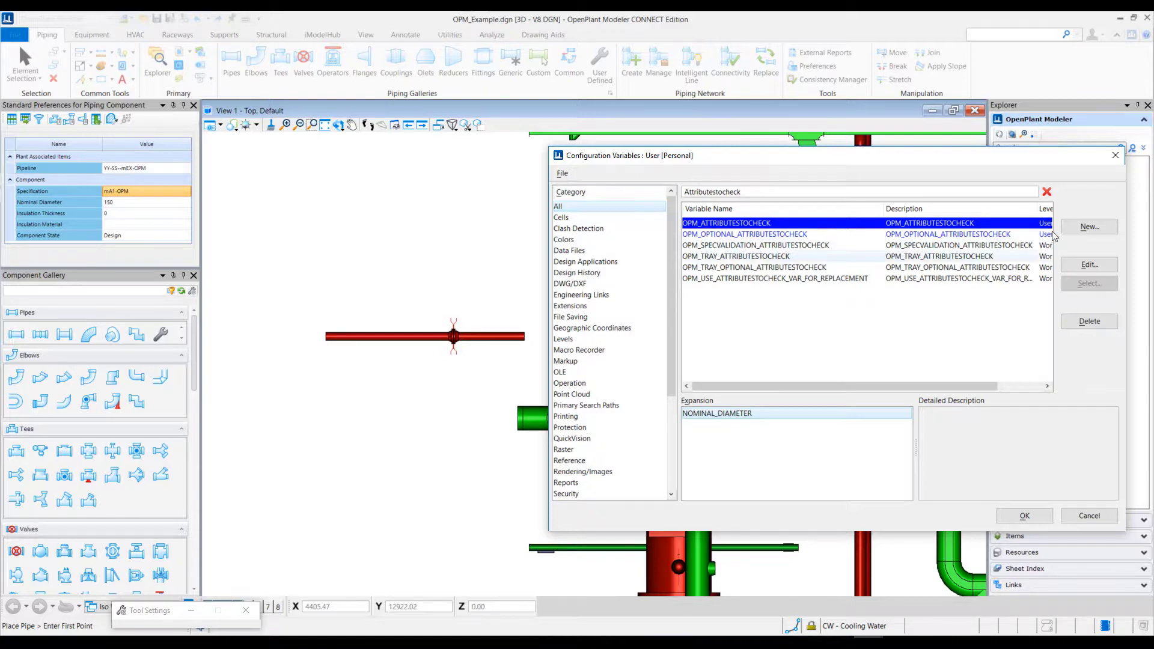
# Change OPM_ATTRIBUTESTOCHECK to NOMINAL_DIAMETER;SPECIFICATION
pyautogui.click(1084, 268)
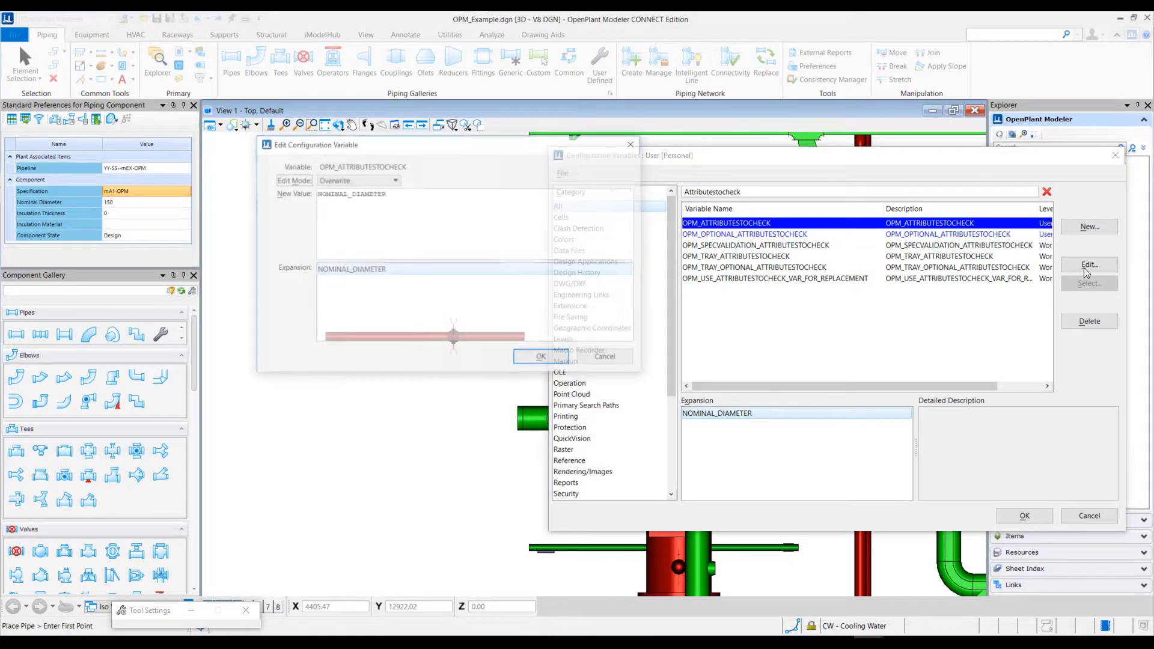
pyautogui.click(391, 195)
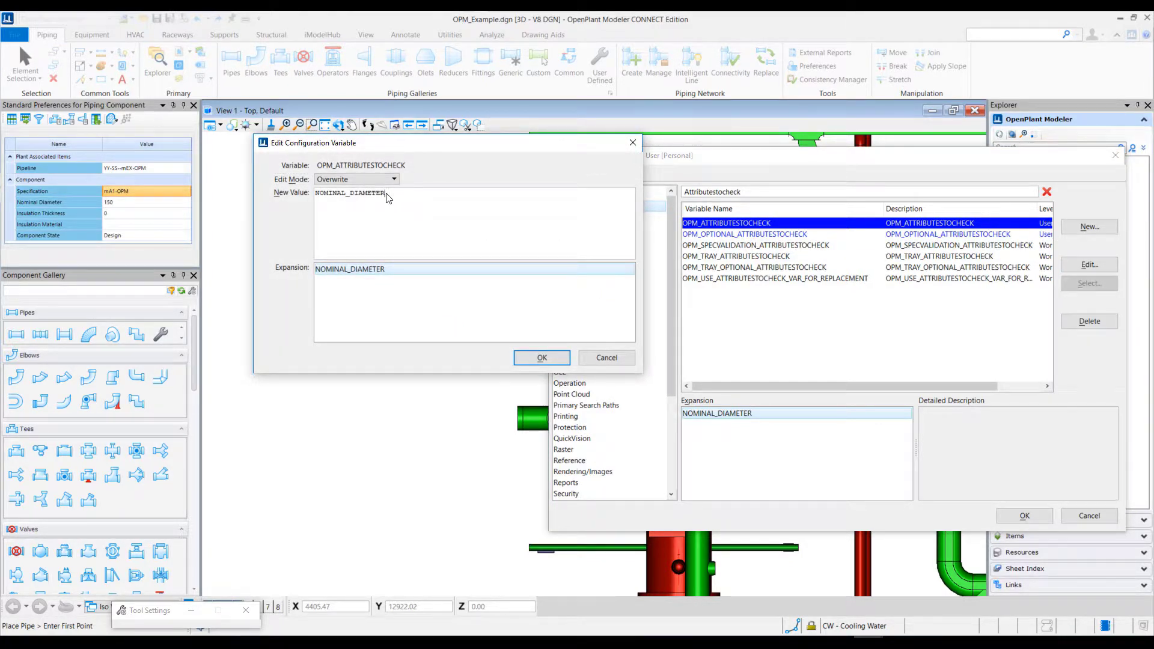
pyautogui.write(';SPECIFICATION')
pyautogui.click(541, 358)
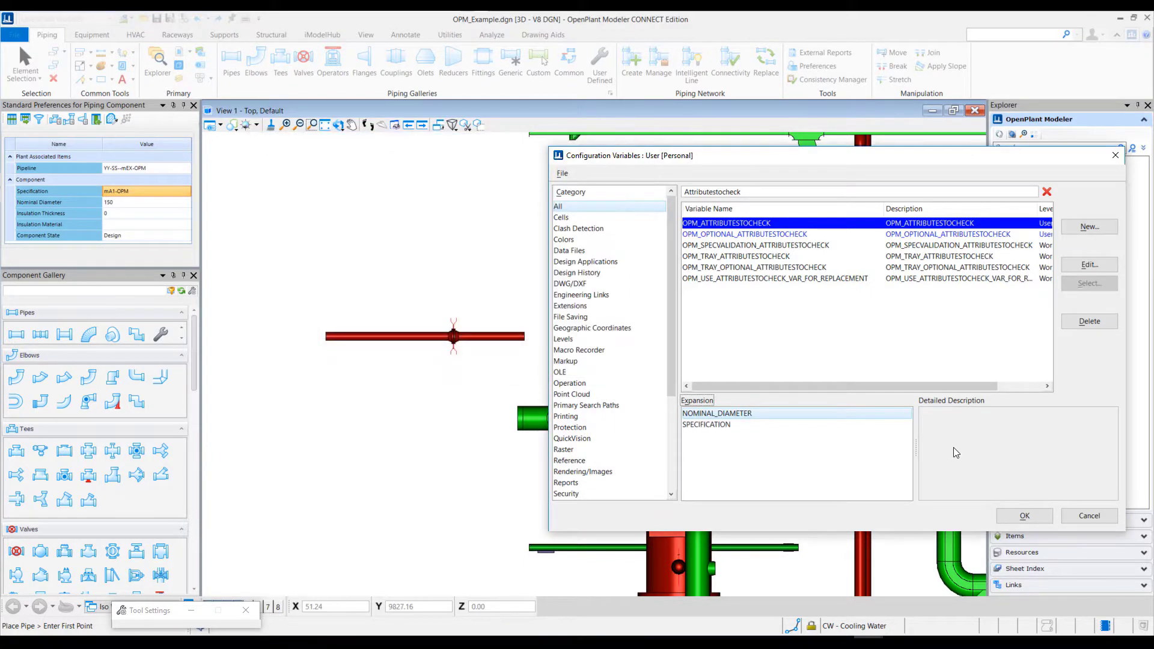
# Empty OPM_OPTIONAL_ATTRIBUTESTOCHECK and save the configuration variable changes
pyautogui.click(781, 235)
pyautogui.click(1089, 265)
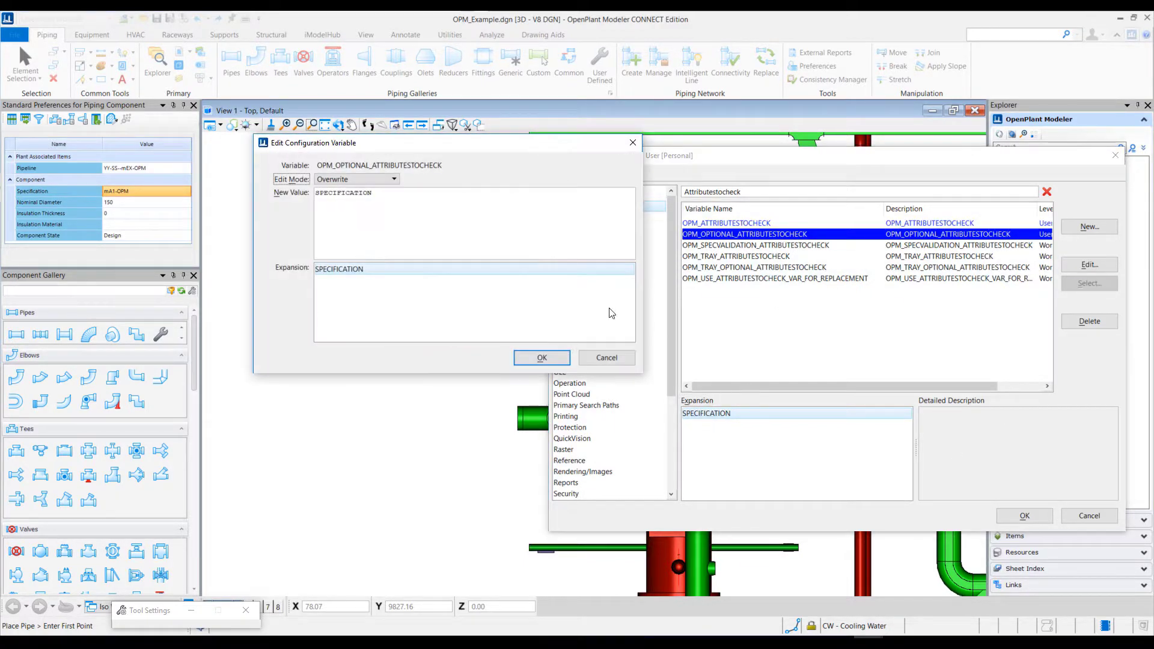
pyautogui.moveTo(374, 194); pyautogui.dragTo(305, 197)
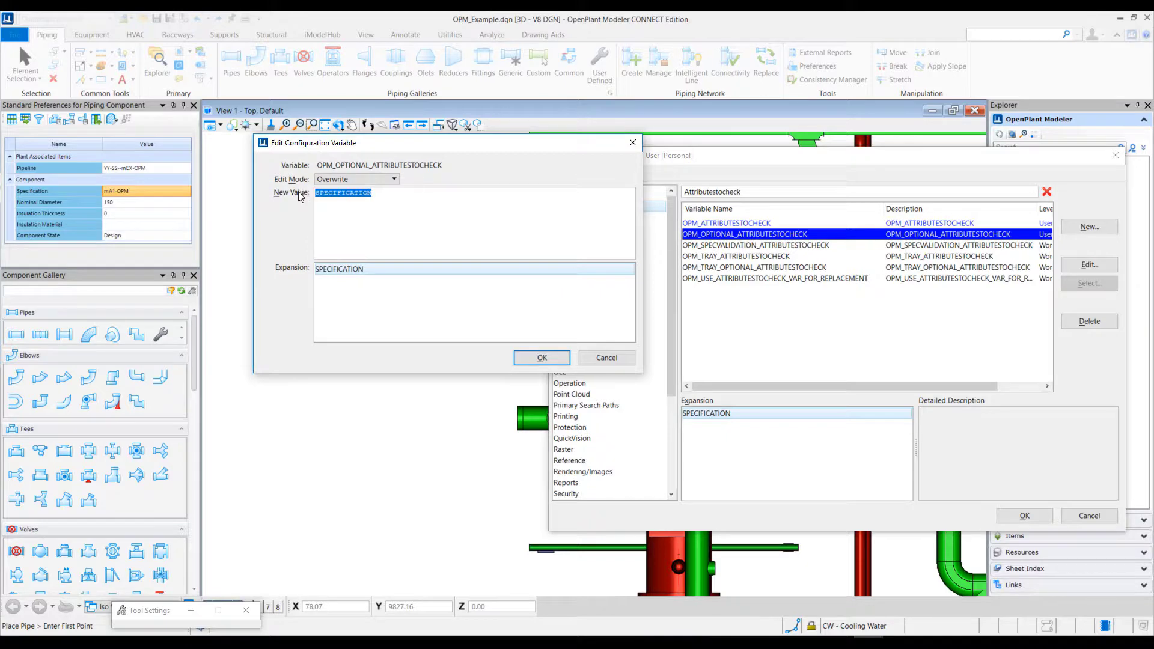
pyautogui.press('Delete')
pyautogui.click(541, 358)
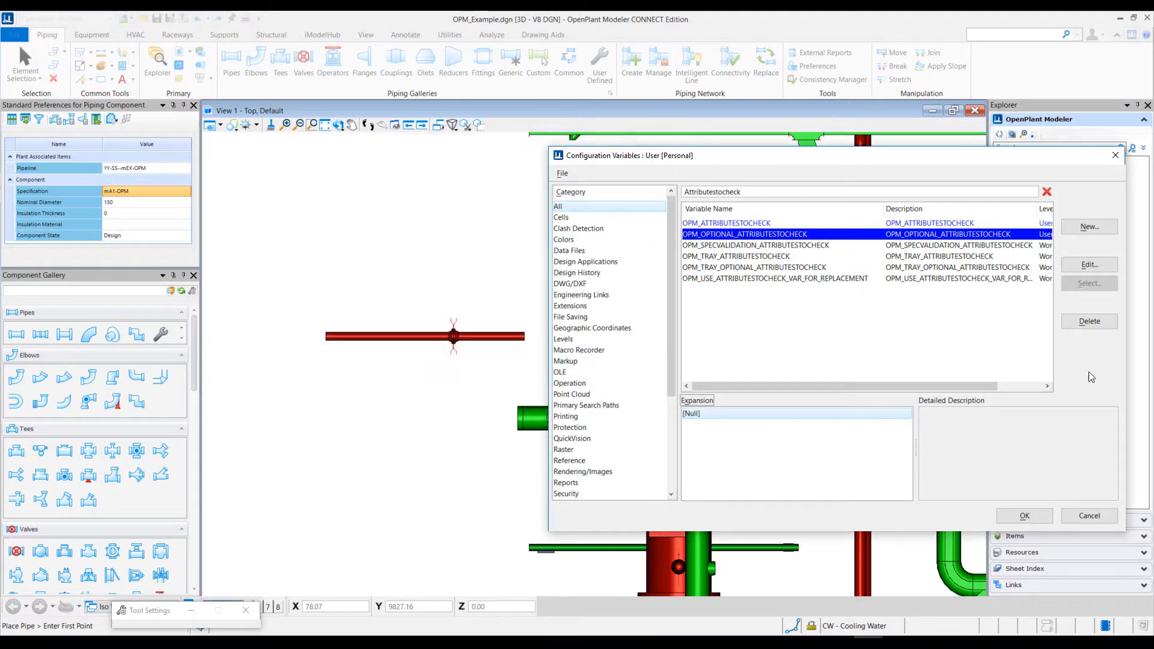
pyautogui.click(1024, 515)
pyautogui.click(556, 274)
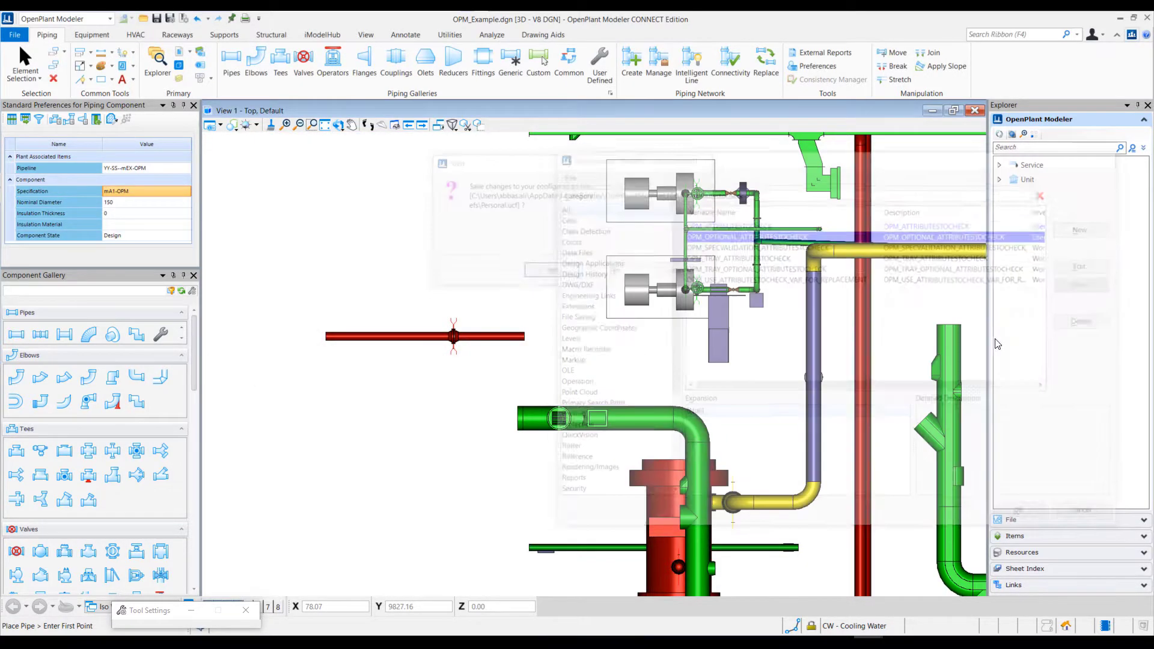
# Attempt an mA1-OPM pipe from the red pipe, cancel the refused placement, then open the nominal diameter list
pyautogui.click(17, 334)
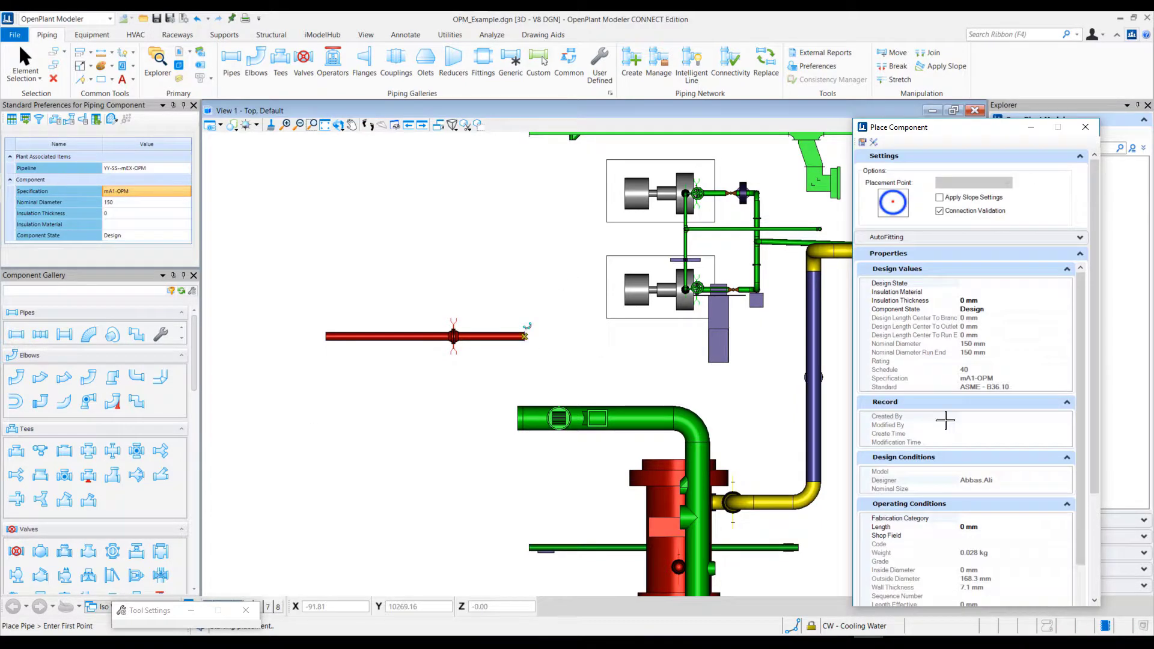
pyautogui.click(524, 336)
pyautogui.click(454, 337)
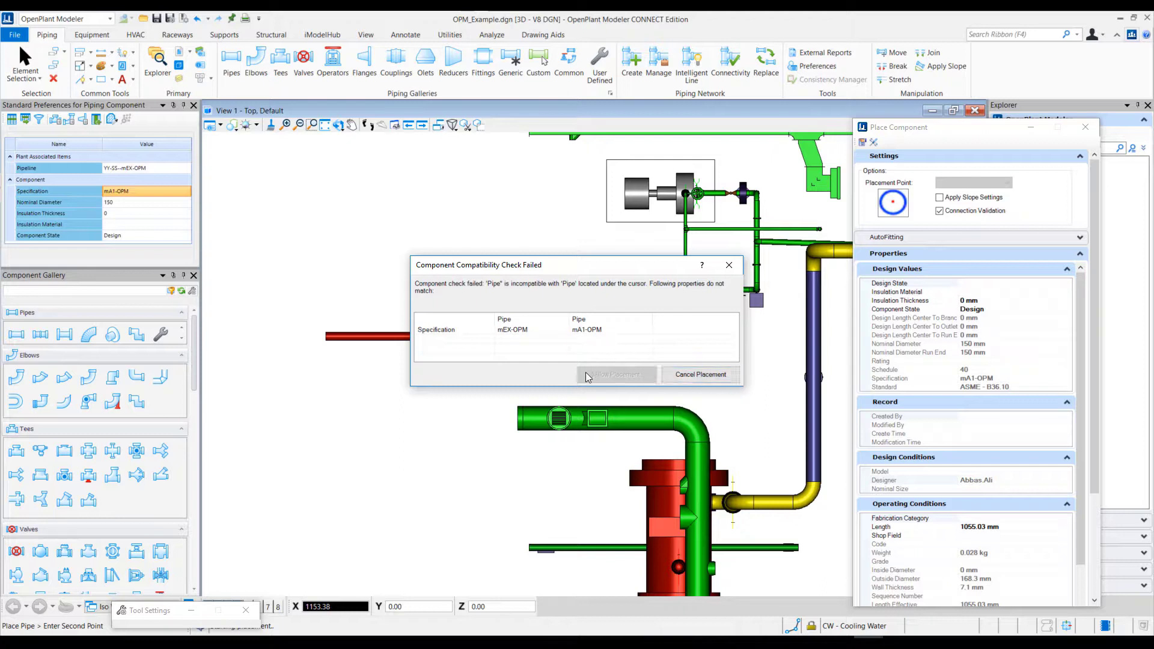
pyautogui.click(679, 382)
pyautogui.click(178, 203)
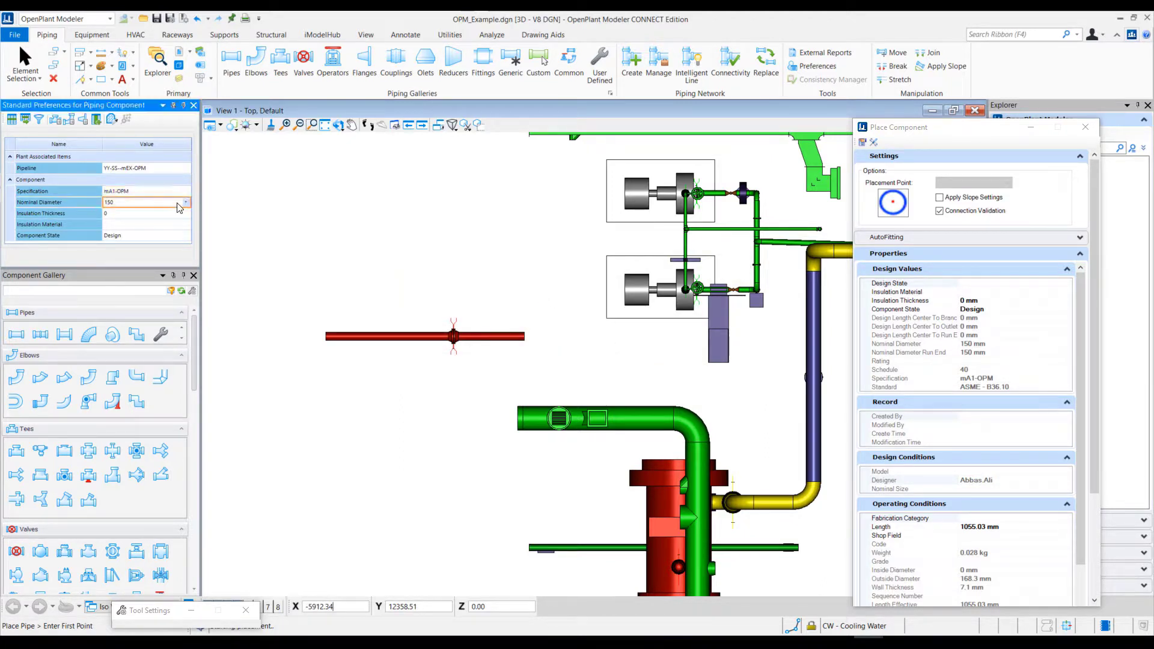
pyautogui.click(184, 203)
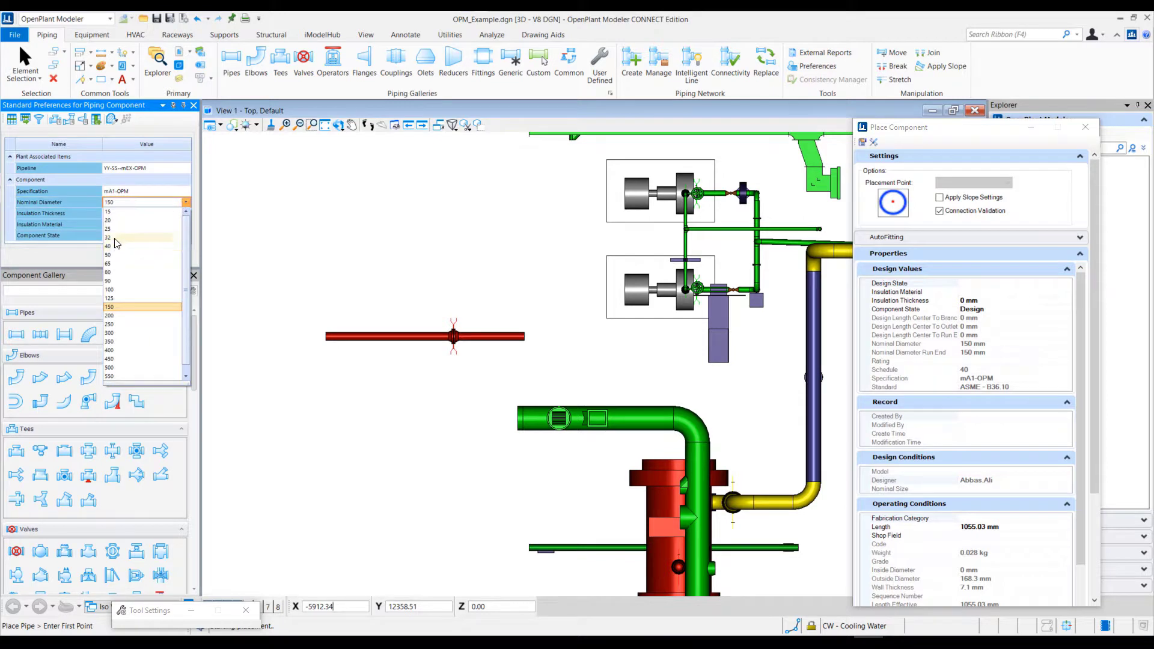
# Set nominal diameter to 20, cancel the refused pipe from the red pipe, and close Place Component
pyautogui.click(349, 257)
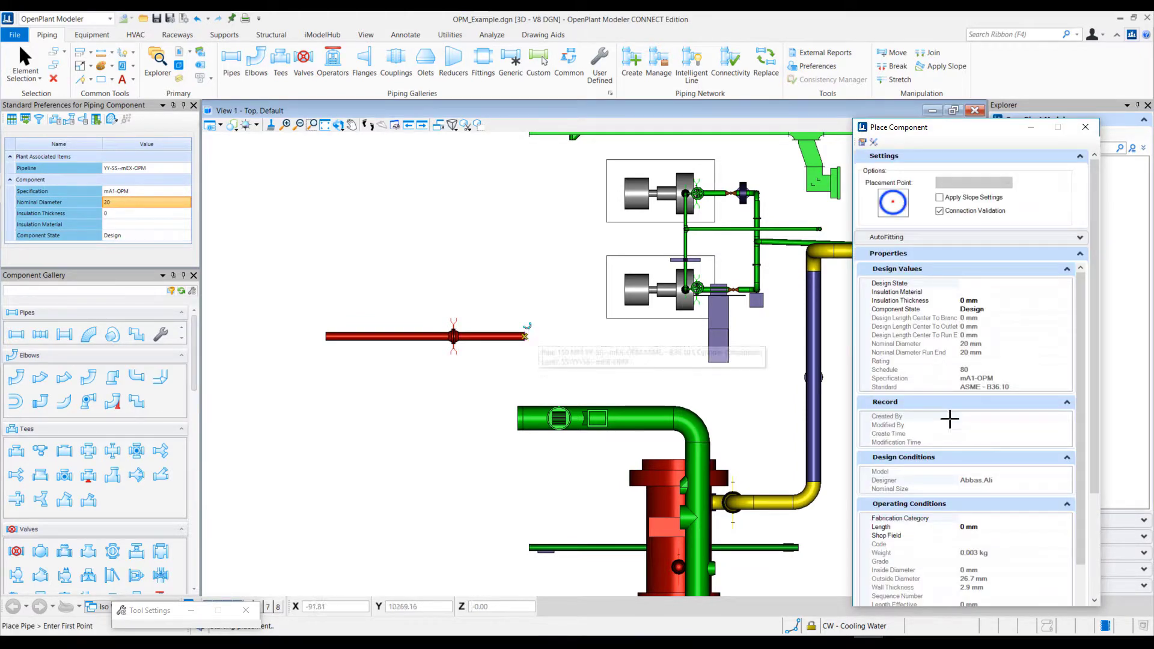
pyautogui.click(580, 335)
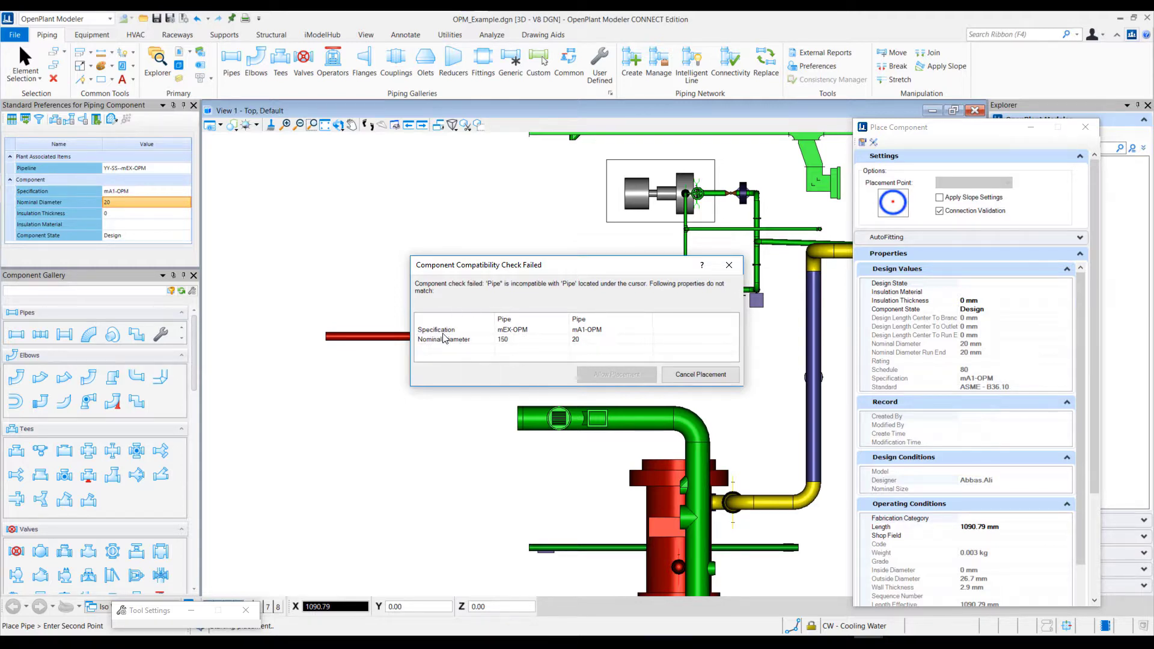
pyautogui.click(720, 384)
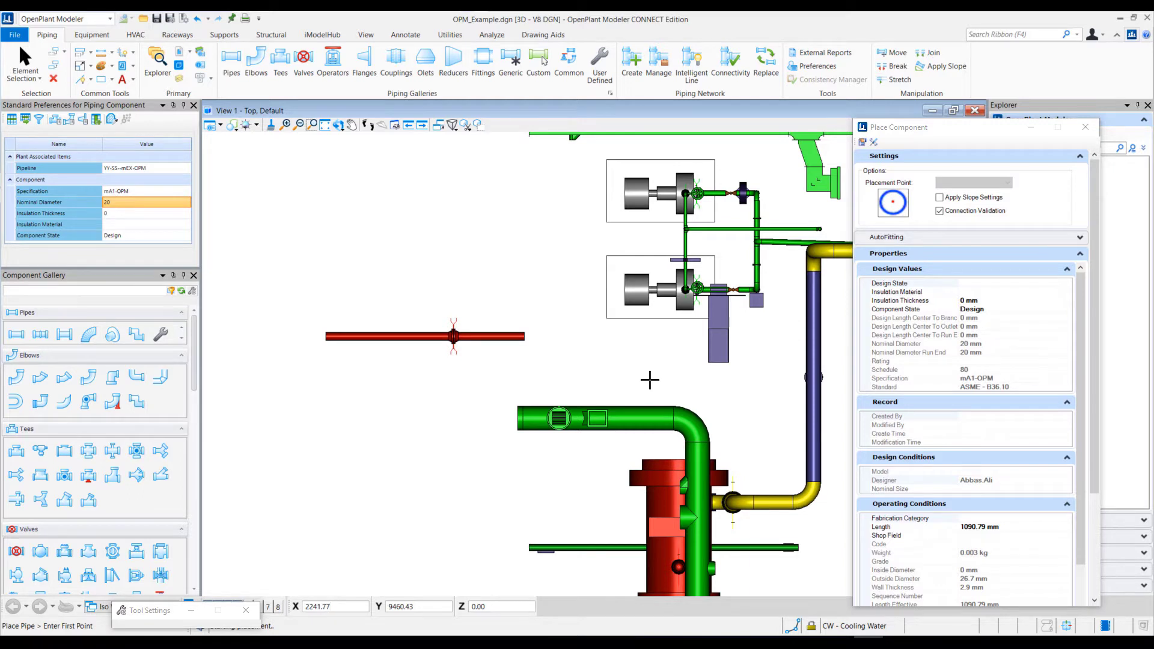
pyautogui.moveTo(809, 643)
pyautogui.click(1085, 127)
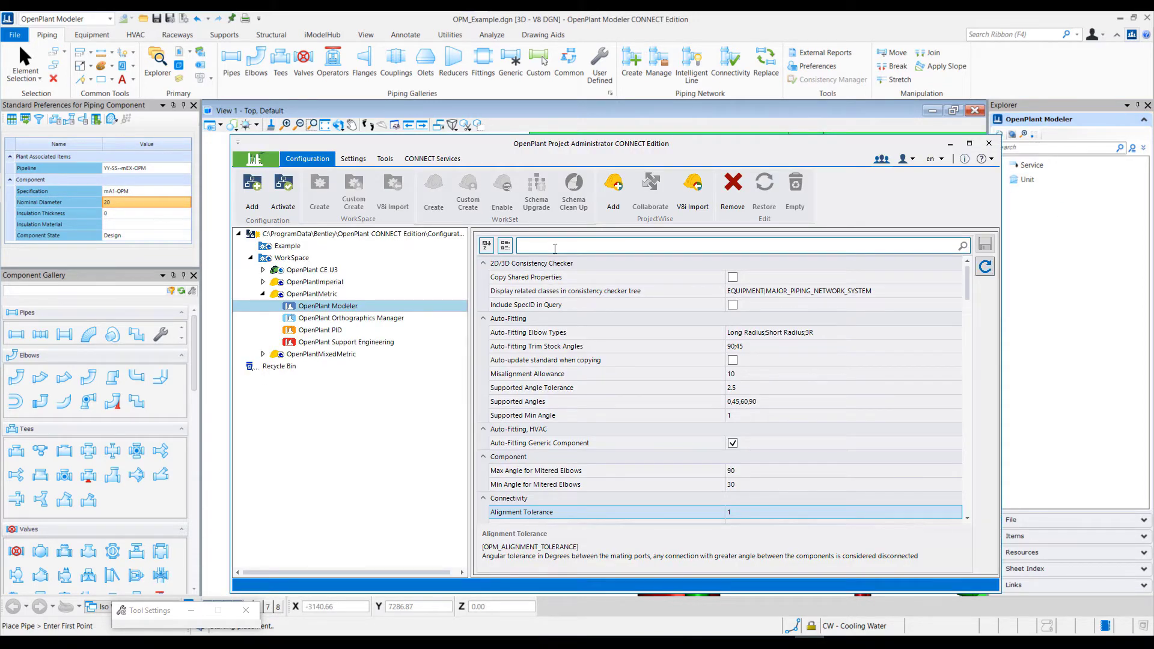
pyautogui.write('attributes')
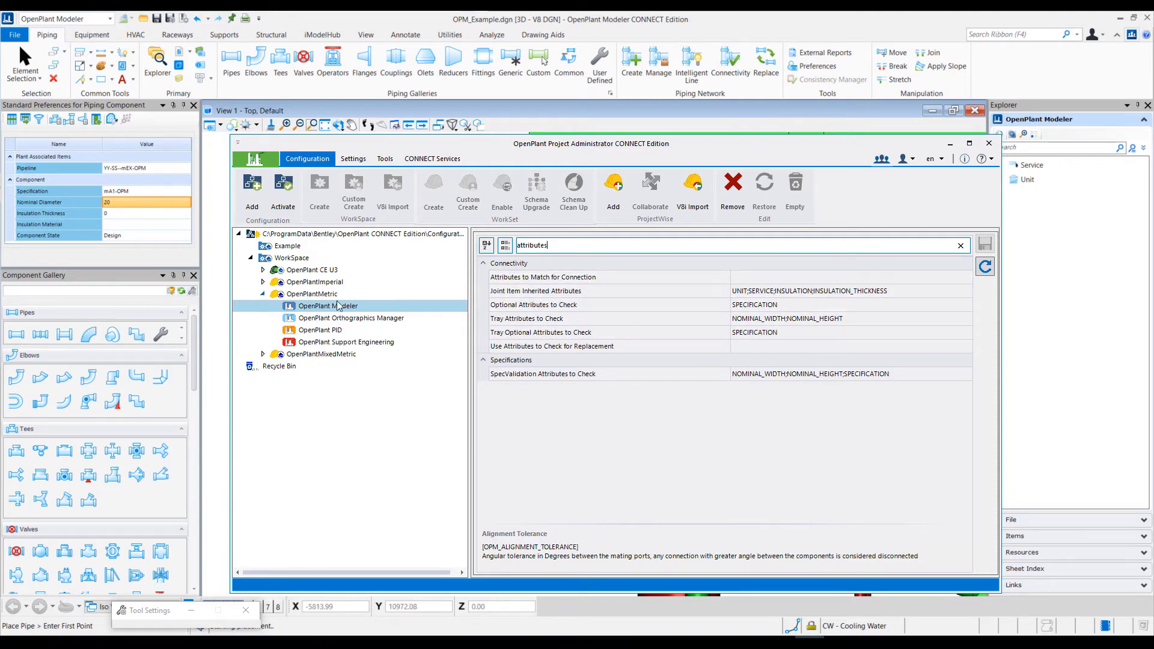
pyautogui.press('Escape')
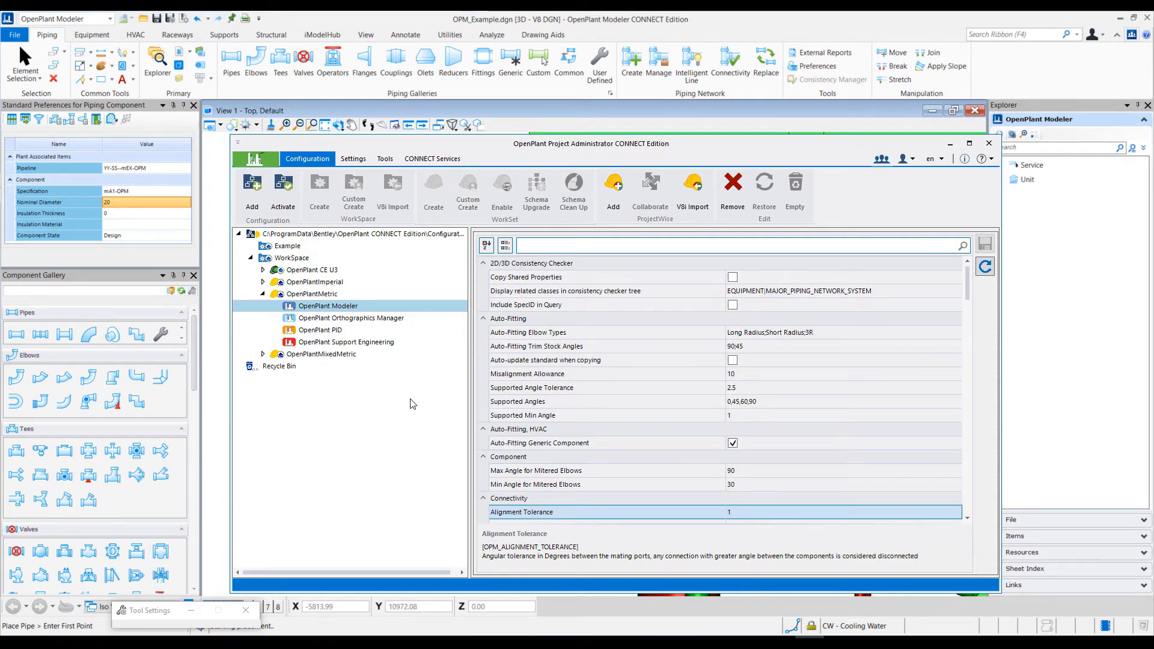
pyautogui.click(989, 143)
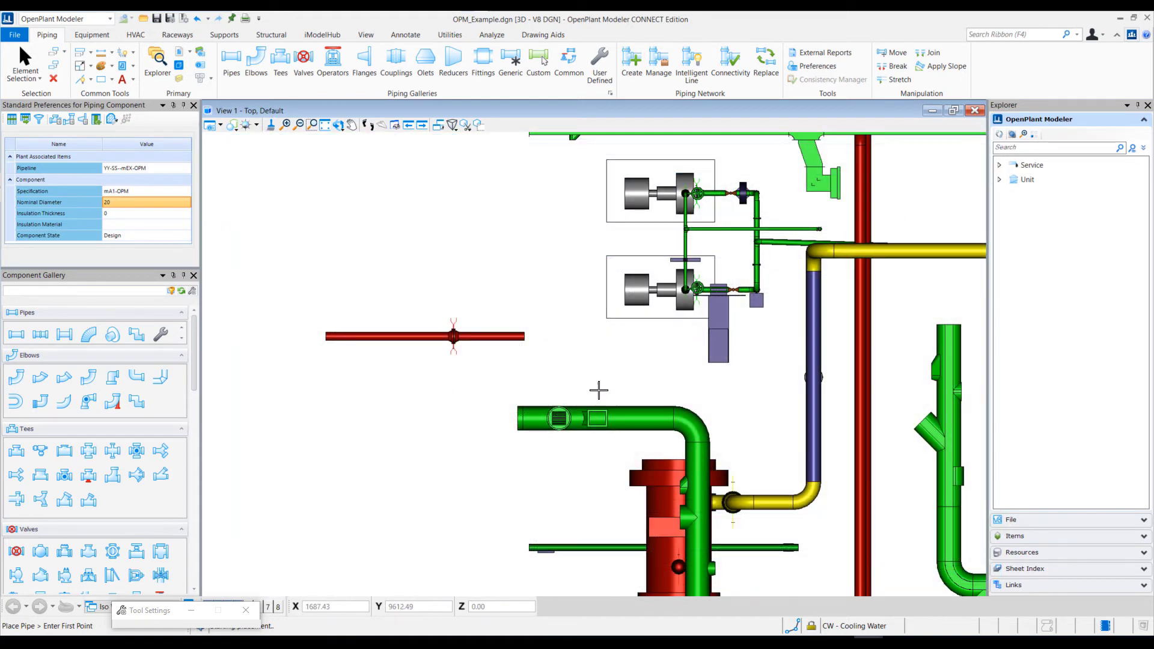